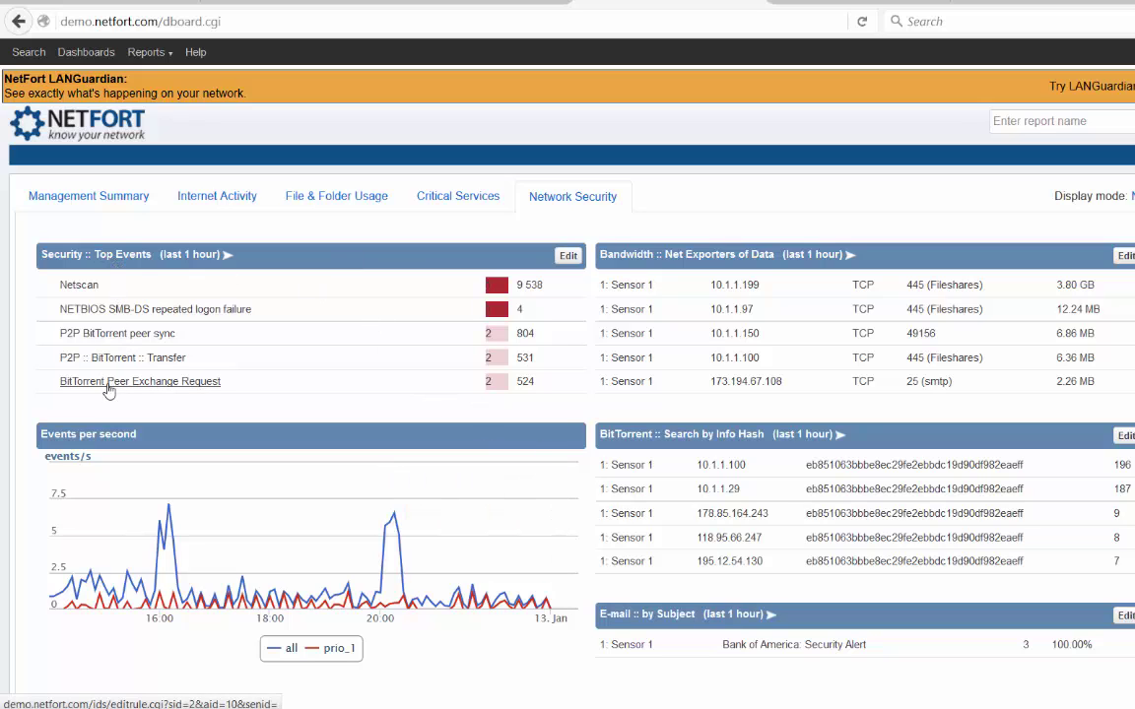
# Step: Open the Netscan events report from the Netscan count of 9,538
pyautogui.click(87, 293)
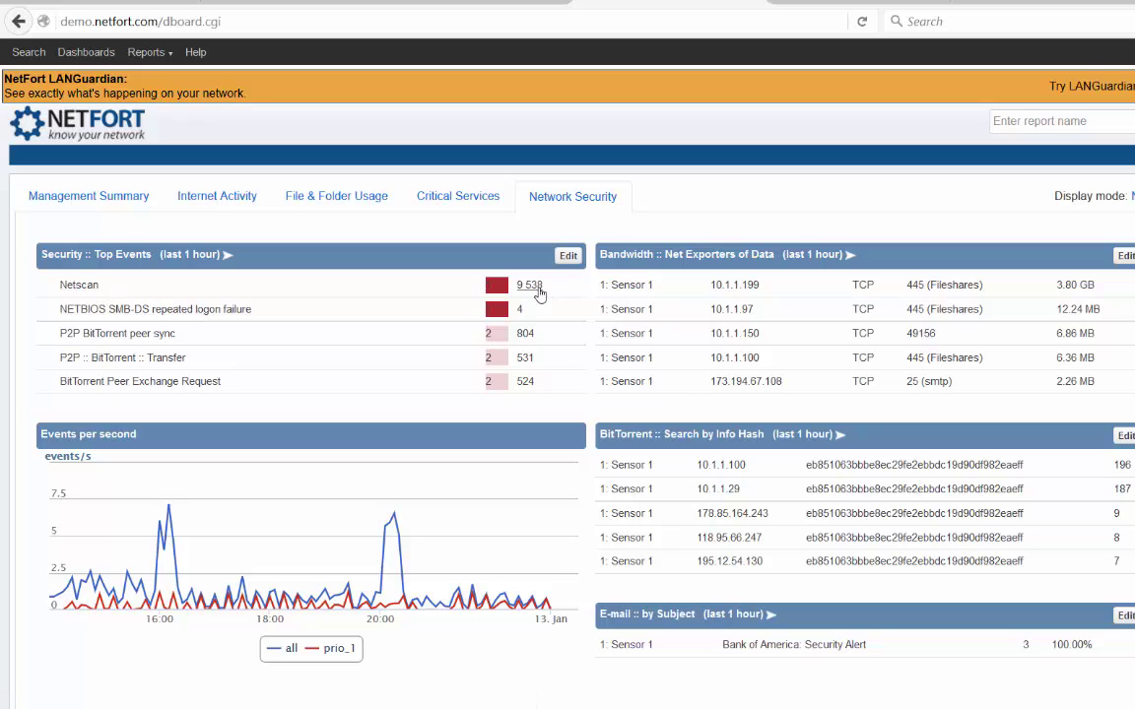
pyautogui.click(539, 287)
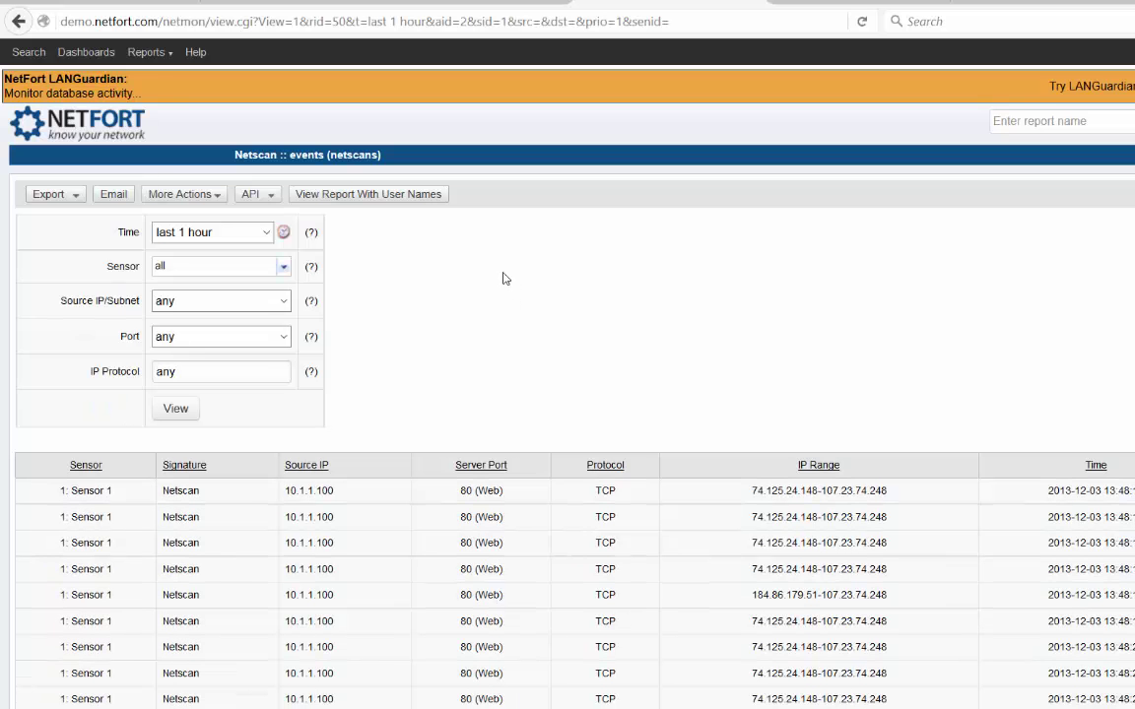
pyautogui.scroll(-3, 379, 410)
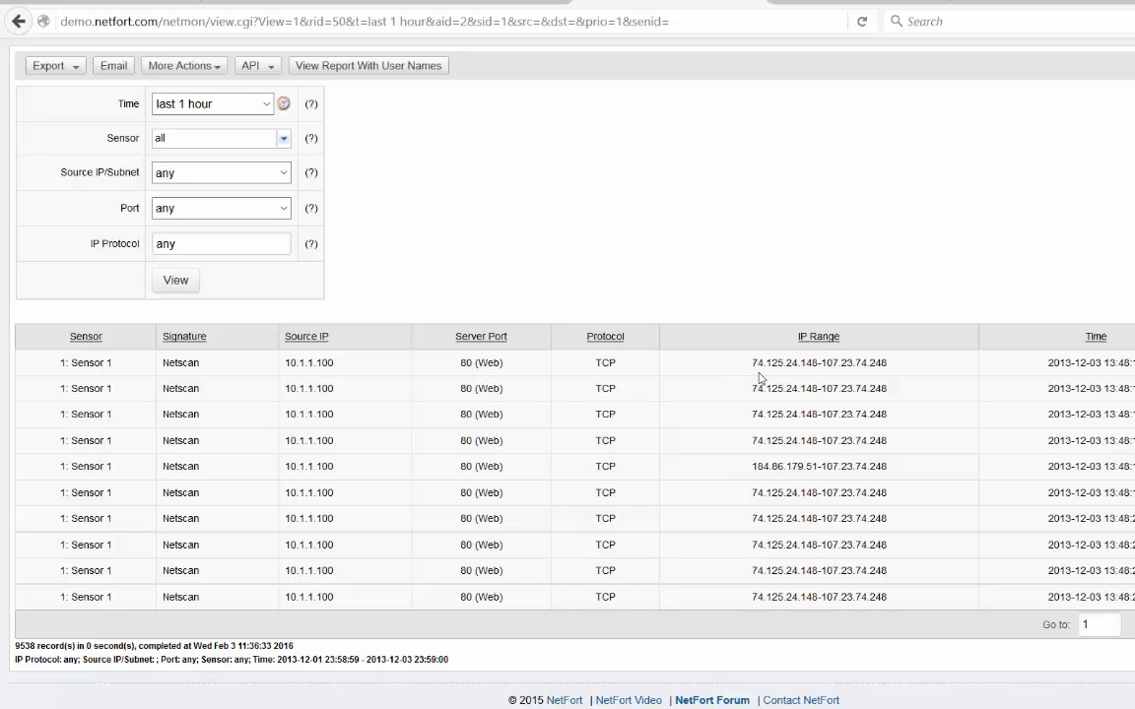
# Step: Copy the scanning host's source IP 10.1.1.100 from a report row
pyautogui.moveTo(826, 492); pyautogui.dragTo(428, 498)
pyautogui.moveTo(258, 498); pyautogui.dragTo(336, 493)
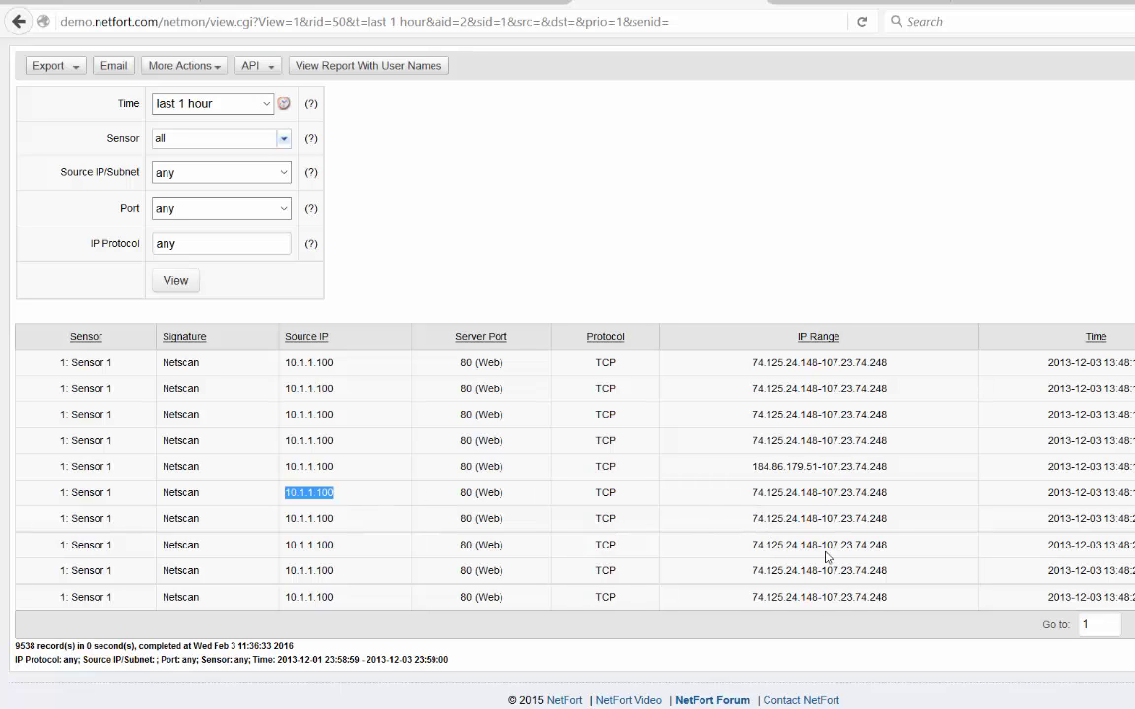
pyautogui.rightClick(333, 493)
pyautogui.click(341, 511)
pyautogui.scroll(3, 344, 515)
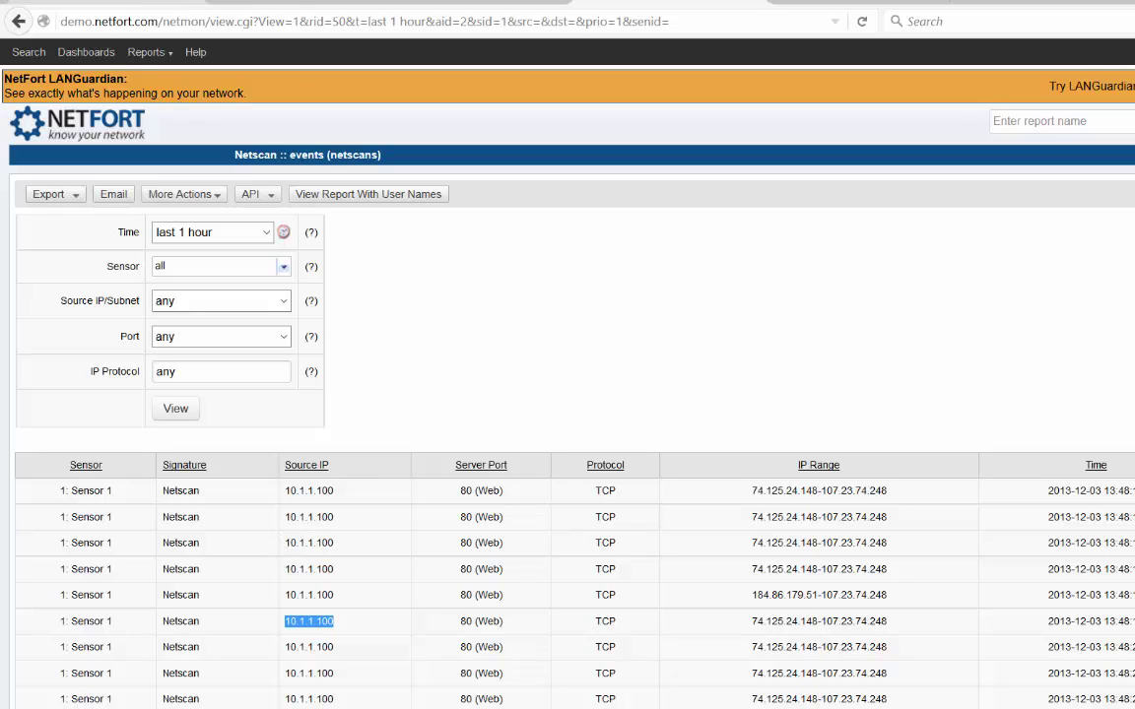
# Step: Search Network Forensics by IP address or subnet for 10.1.1.100
pyautogui.click(24, 51)
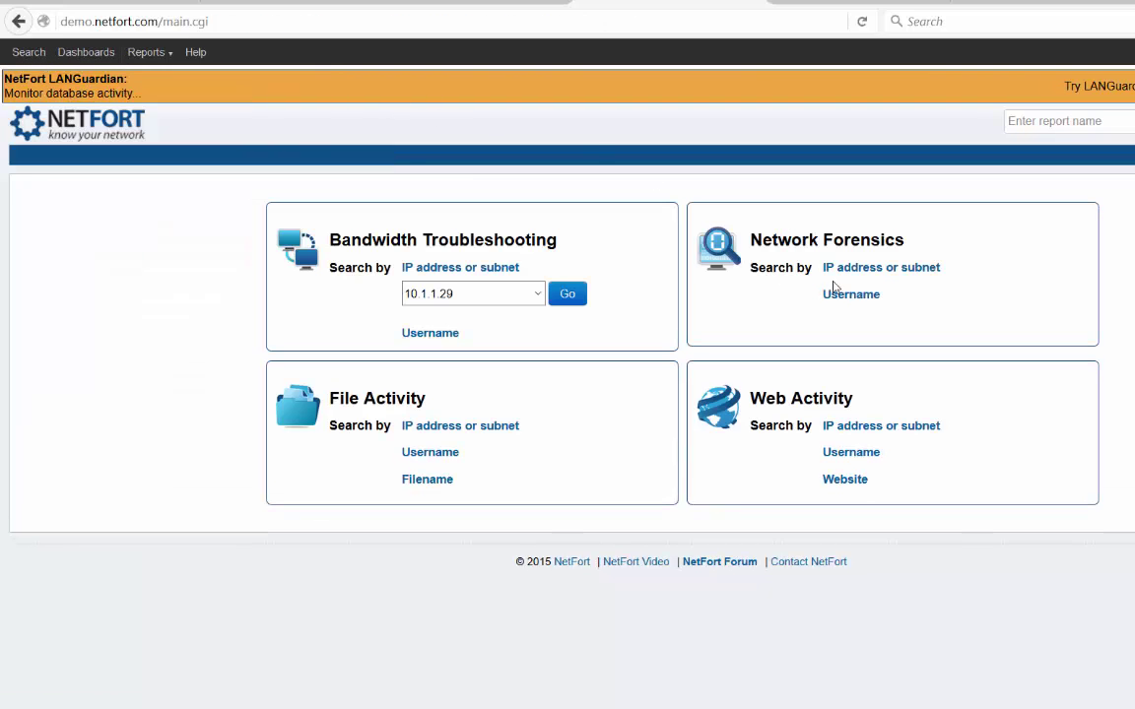
pyautogui.click(850, 294)
pyautogui.click(849, 269)
pyautogui.click(846, 292)
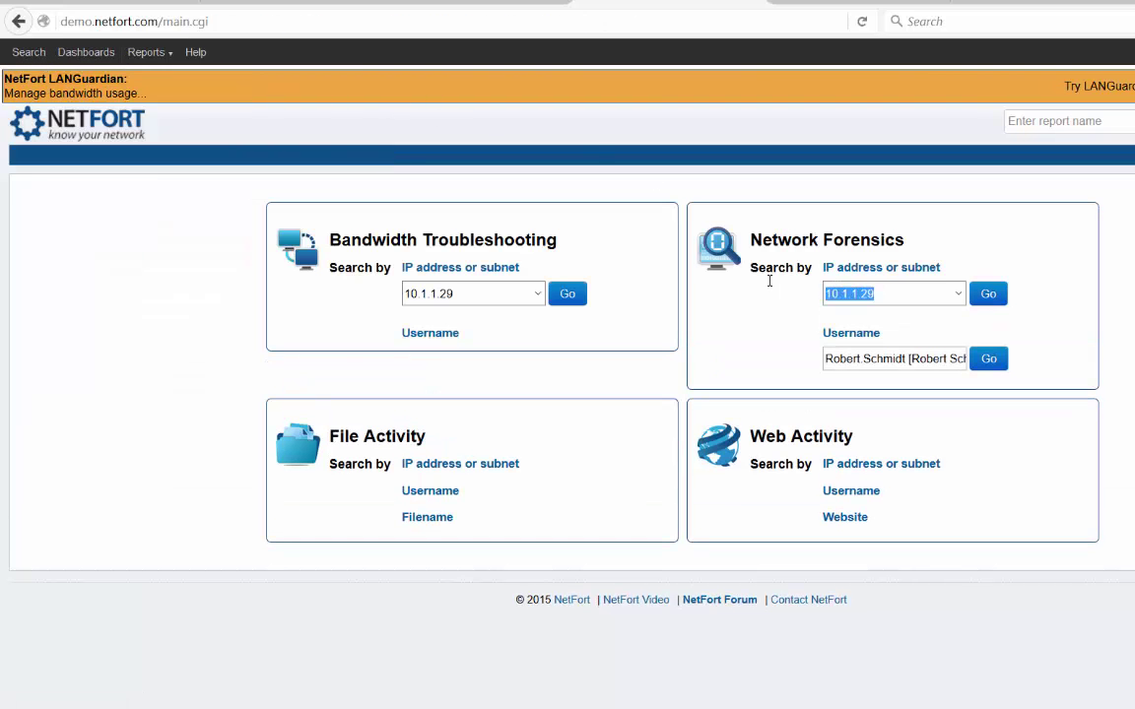
pyautogui.write('10.1.1.100')
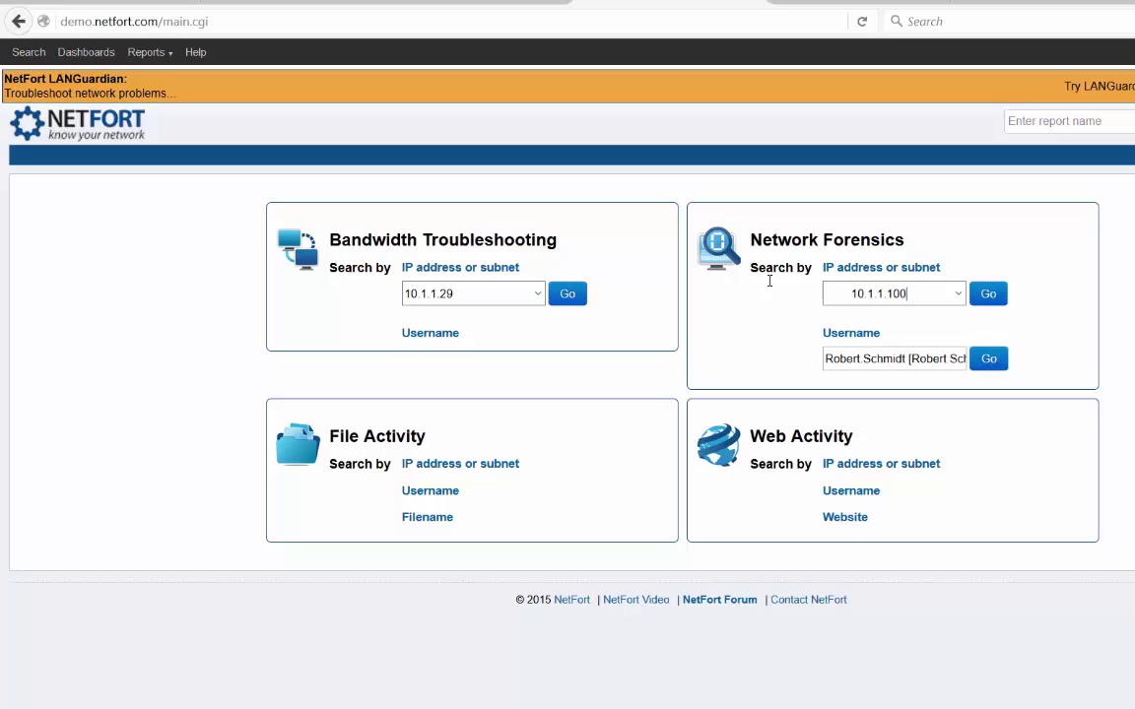
pyautogui.click(984, 301)
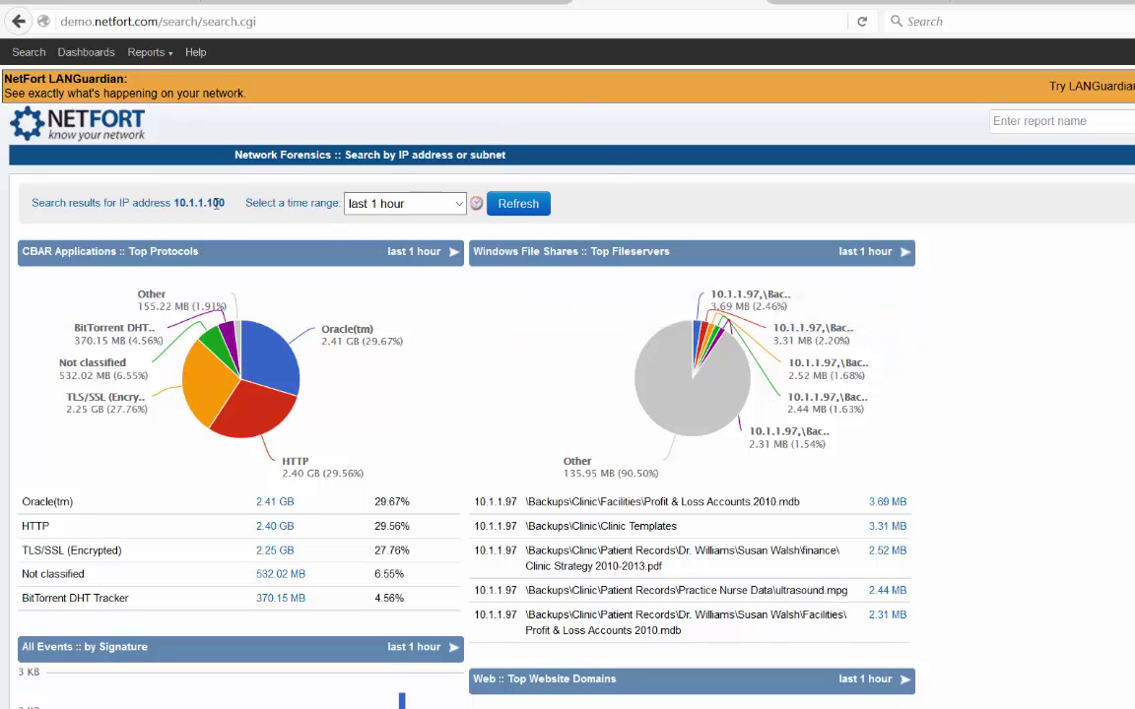
# Step: Review 10.1.1.100's results, highlighting Profit & Loss Accounts 2010.mdb, down to the SQL Server panel
pyautogui.scroll(-2, 256, 197)
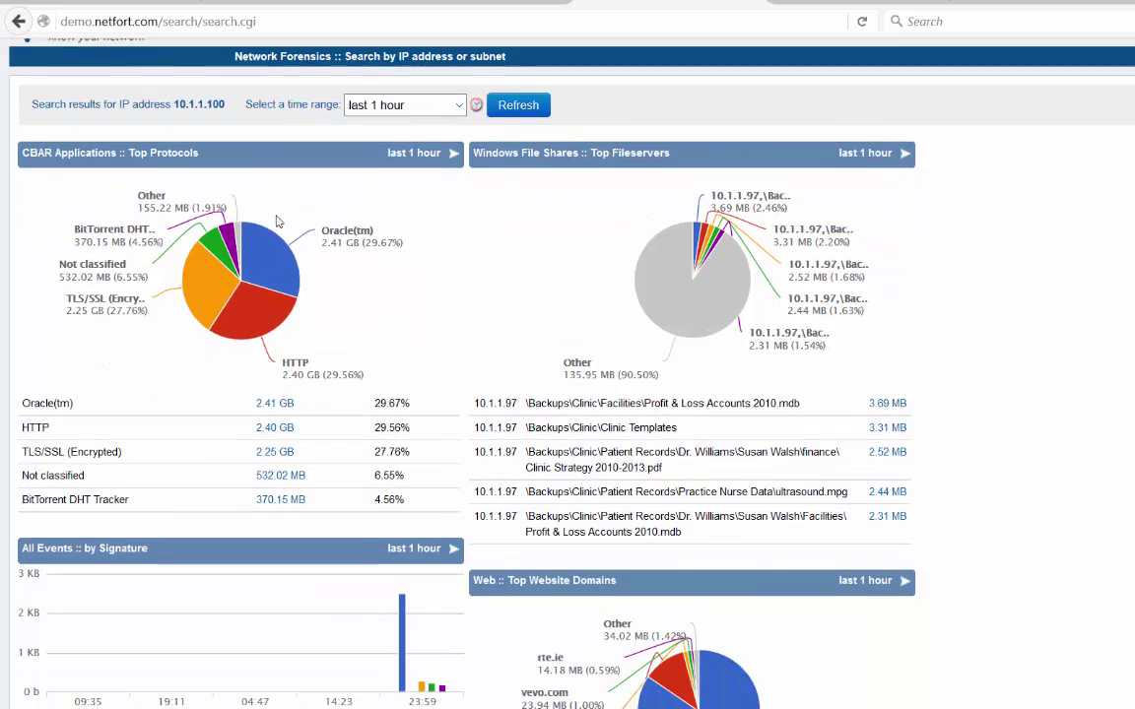
pyautogui.scroll(-2, 277, 192)
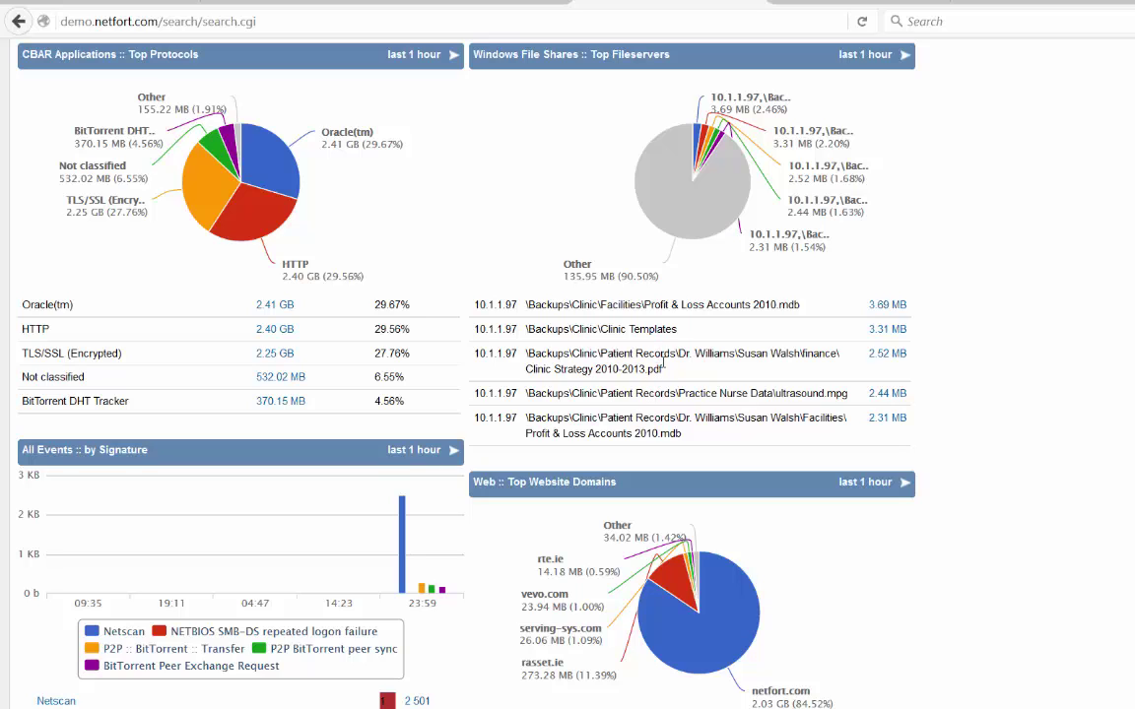
pyautogui.moveTo(645, 305); pyautogui.dragTo(787, 312)
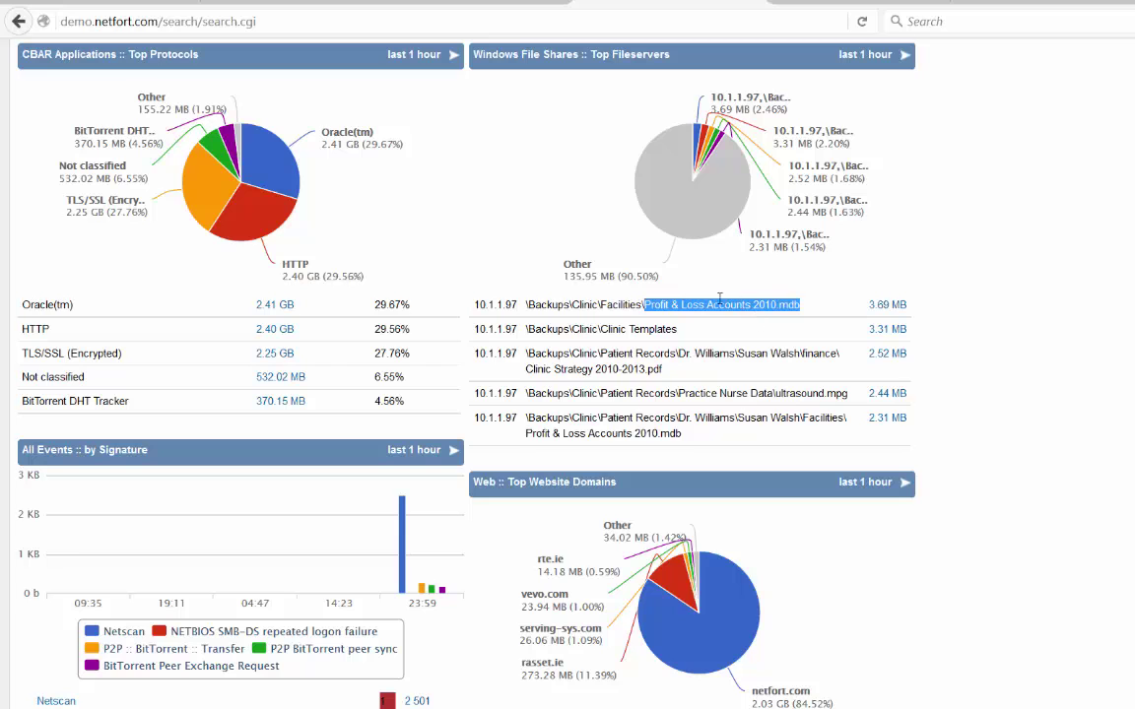
pyautogui.scroll(-3, 719, 304)
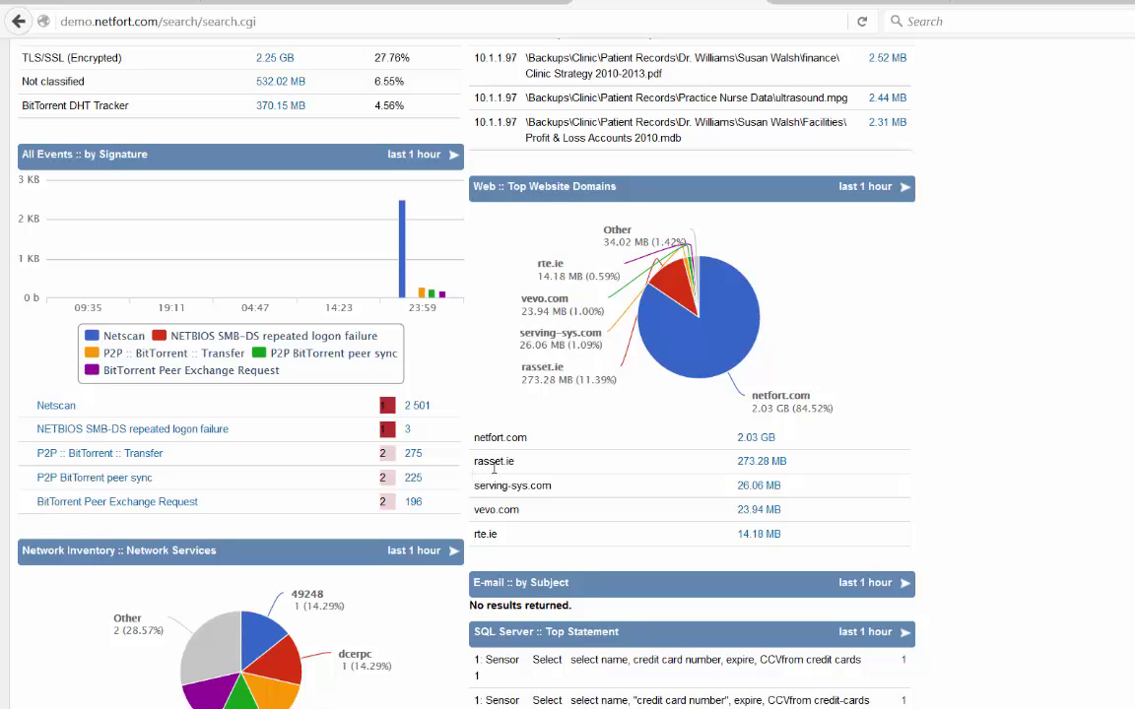
pyautogui.scroll(-2, 493, 469)
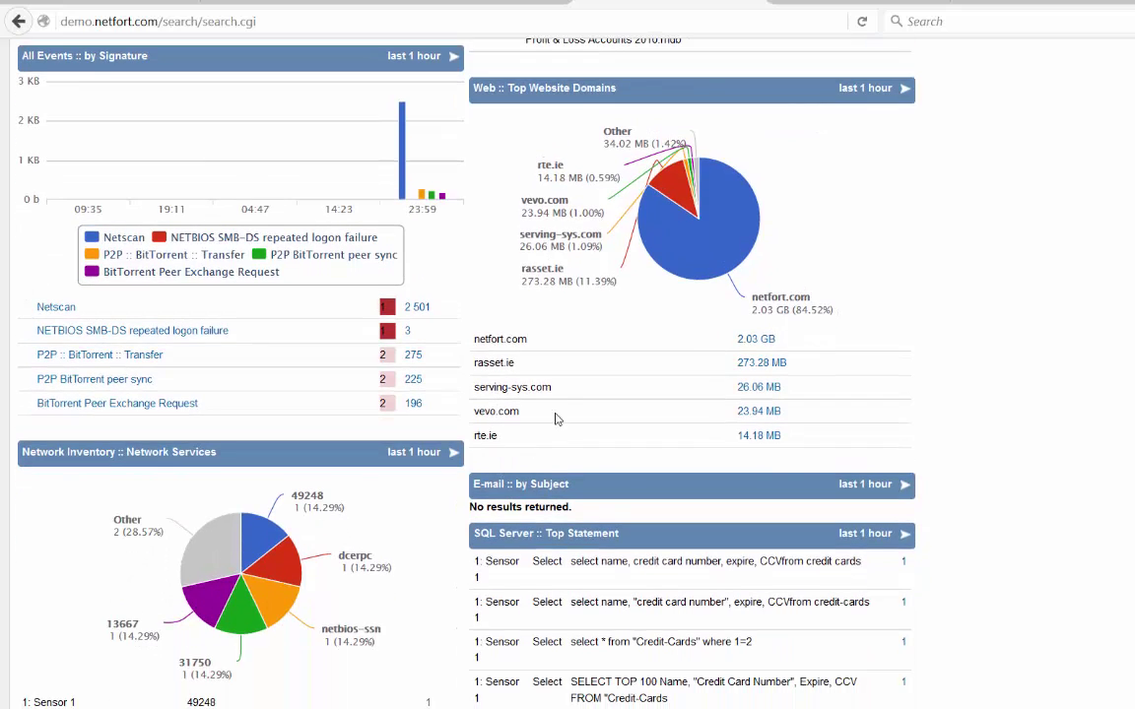
pyautogui.scroll(-2, 626, 466)
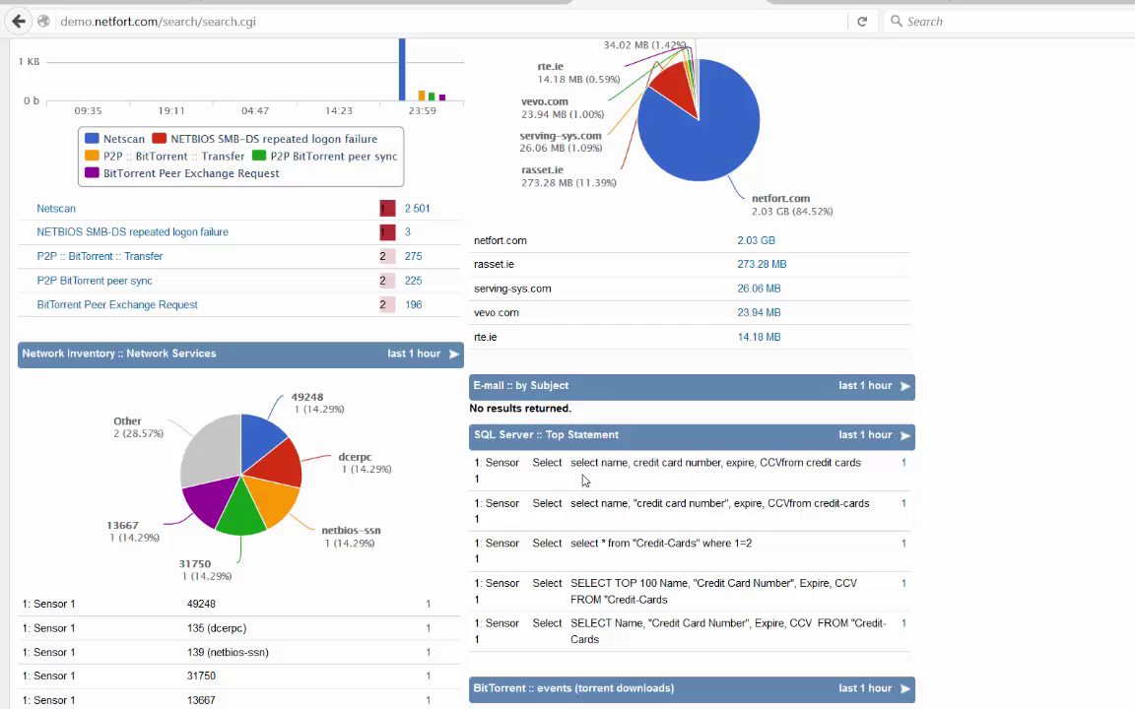
# Step: Highlight the SQL Server statement selecting from the credit card tables
pyautogui.moveTo(572, 466); pyautogui.dragTo(794, 467)
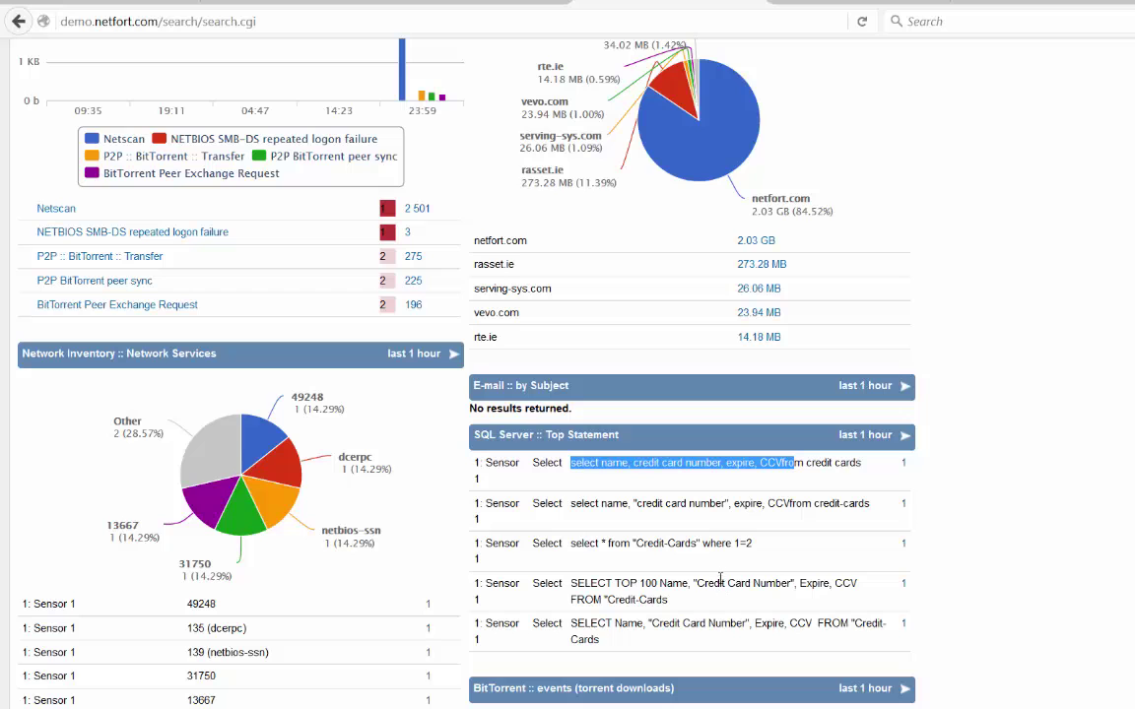
pyautogui.scroll(-4, 704, 557)
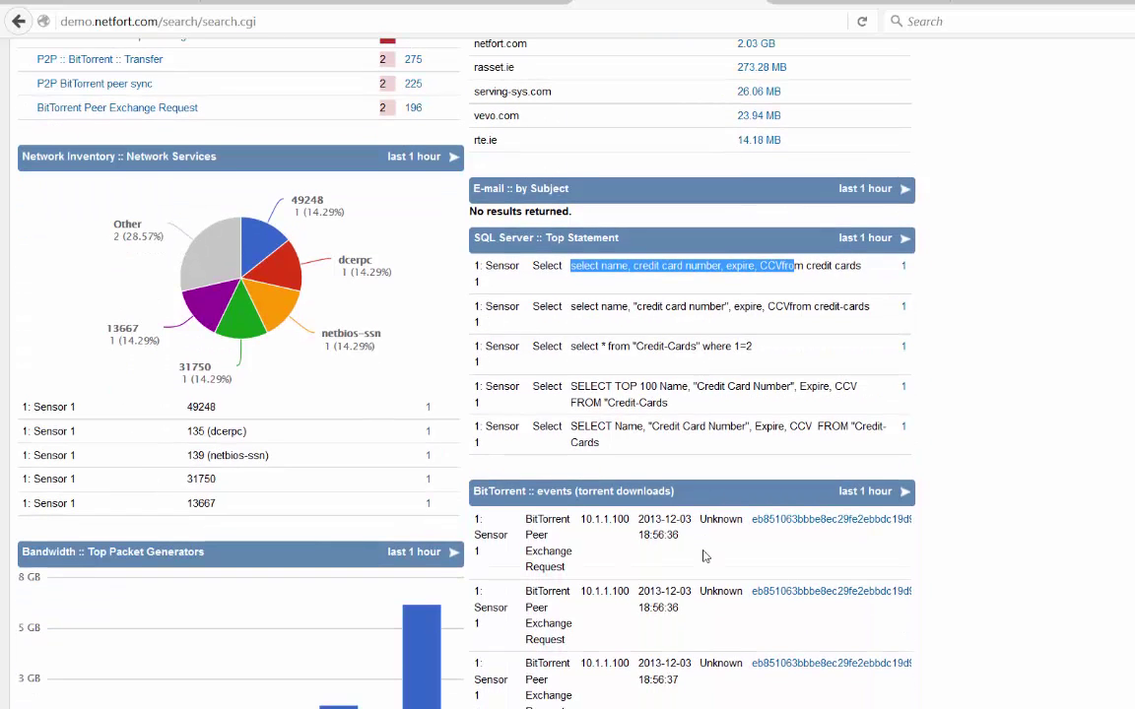
pyautogui.scroll(-2, 703, 557)
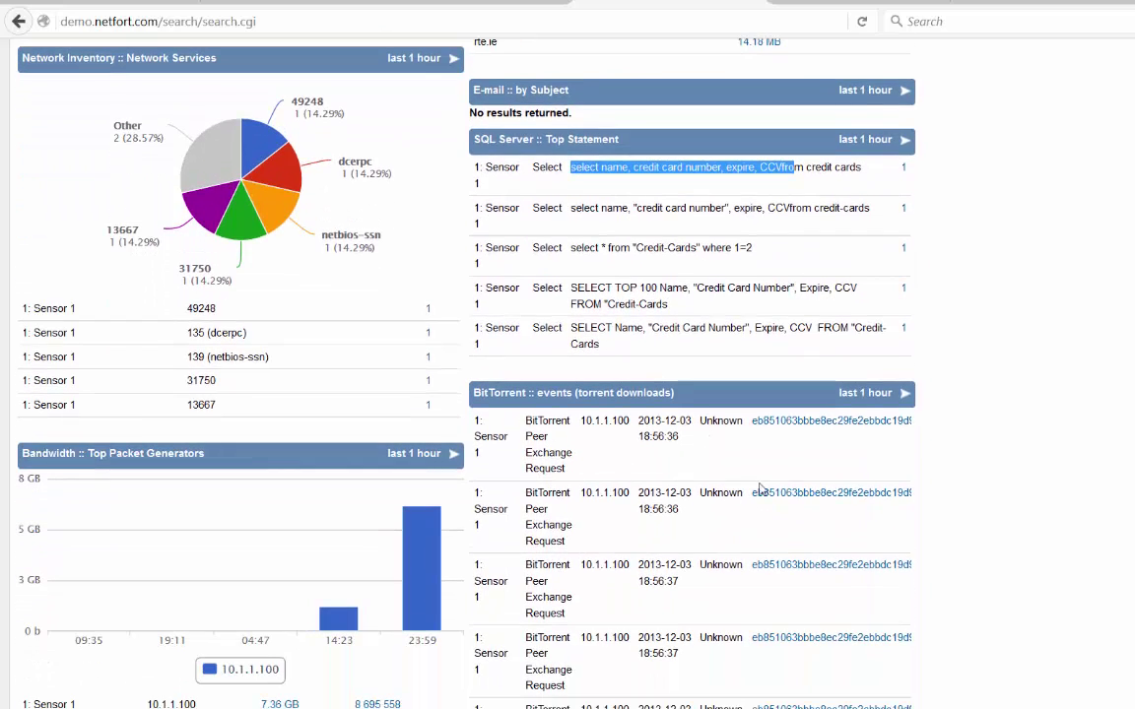
# Step: Open a BitTorrent download's info hash link in a new tab
pyautogui.rightClick(806, 426)
pyautogui.click(813, 434)
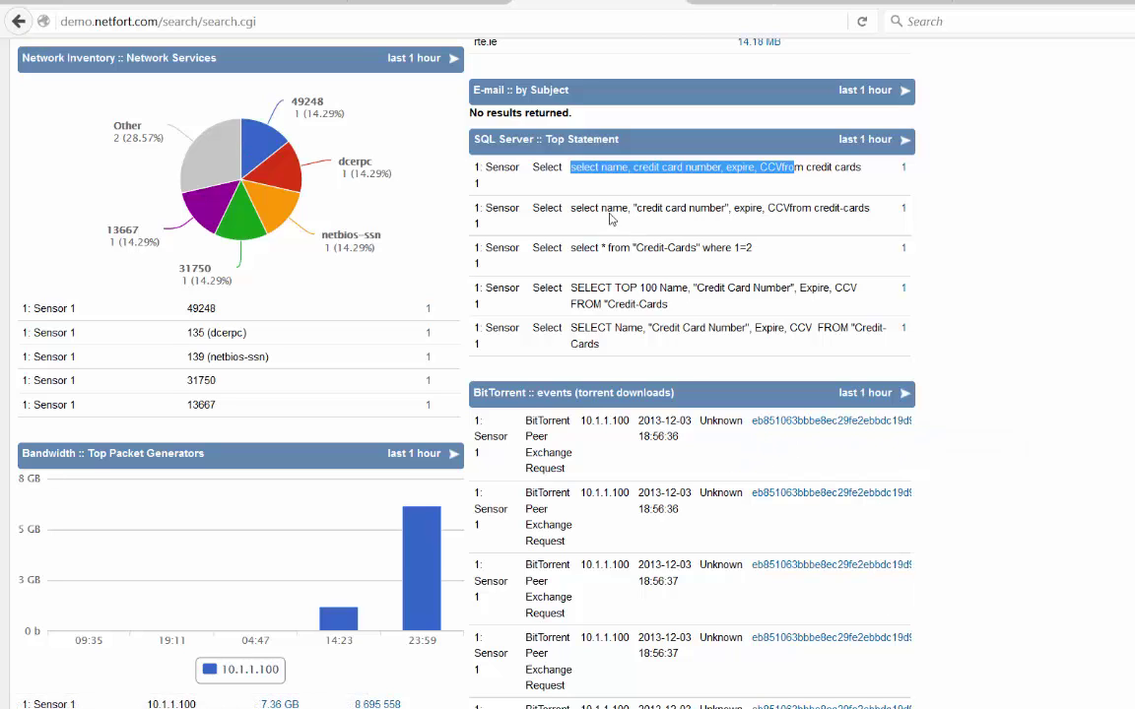
pyautogui.scroll(10, 604, 376)
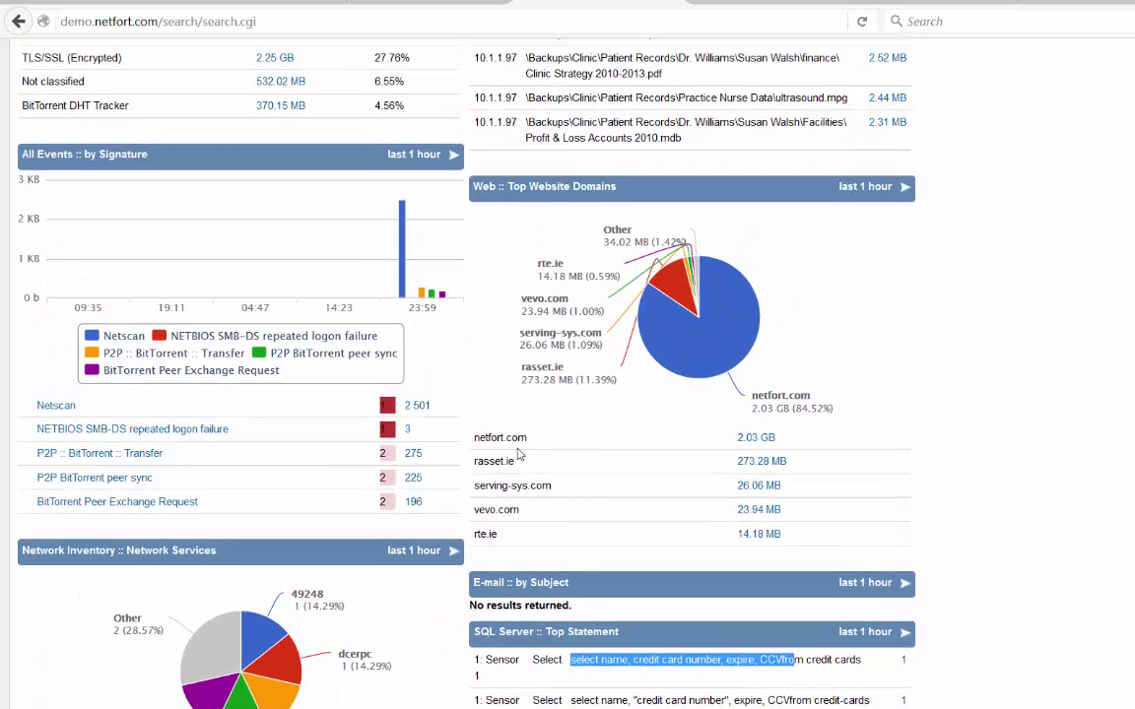
pyautogui.scroll(2, 527, 459)
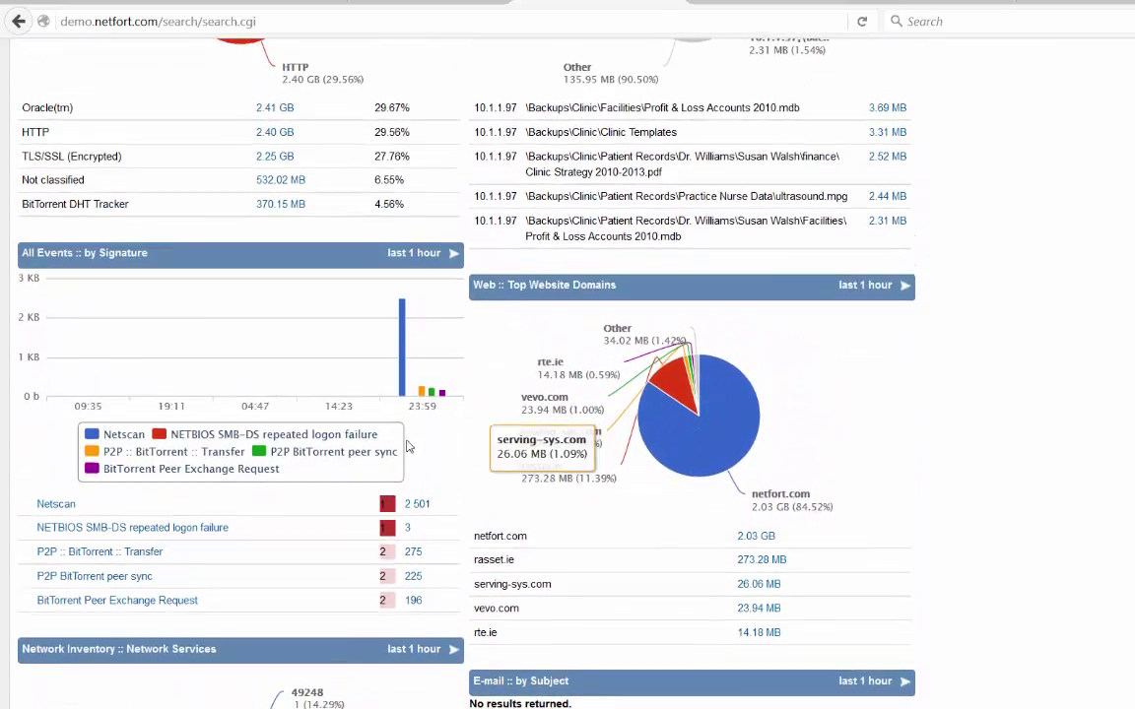
pyautogui.scroll(4, 759, 505)
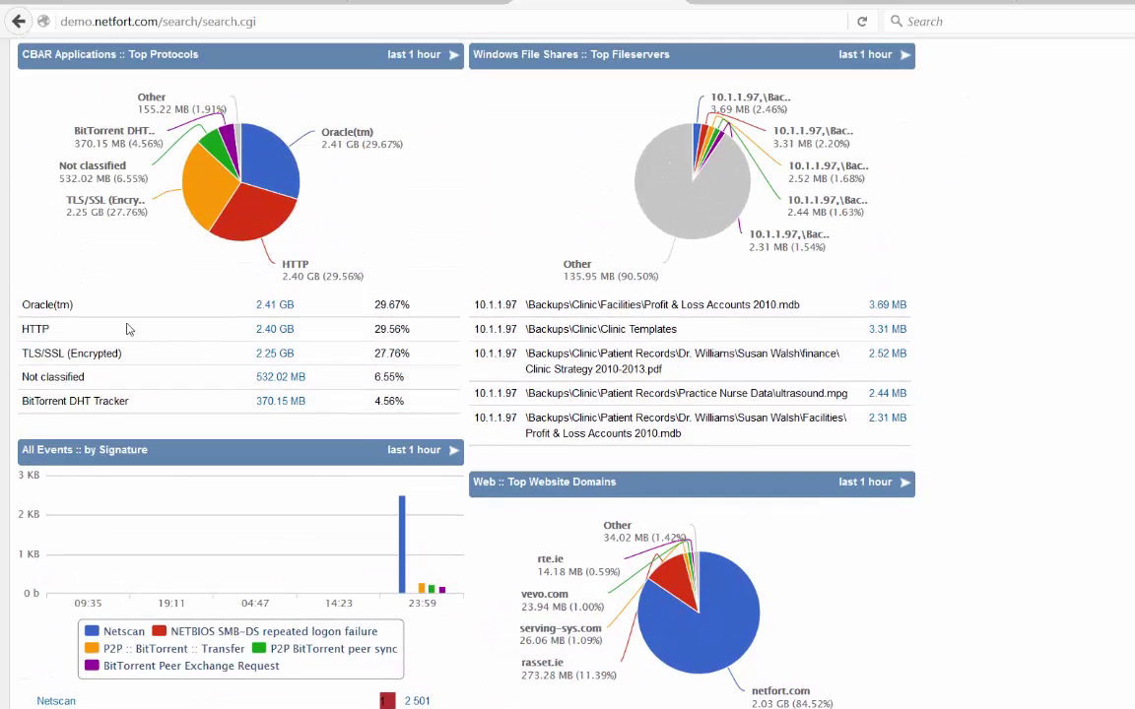
pyautogui.scroll(-6, 348, 390)
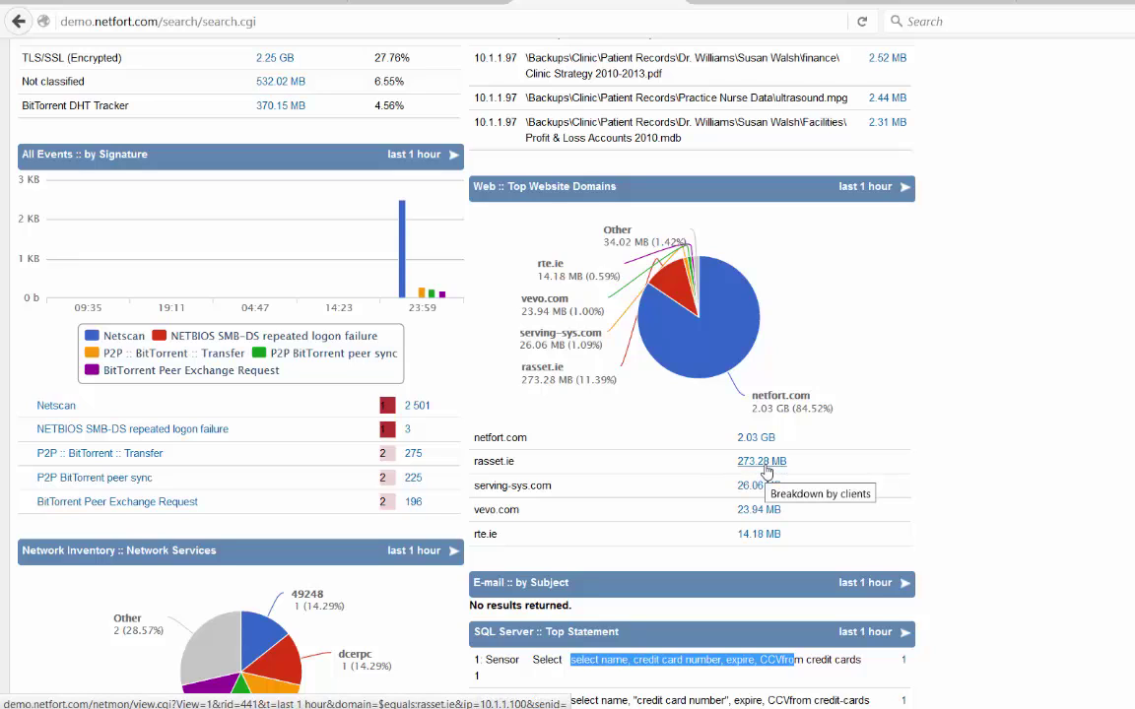
# Step: Drill from rasset.ie's 273.28 MB down to 10.1.1.100's video resources, highlighting the programme and 1024k quality
pyautogui.click(766, 472)
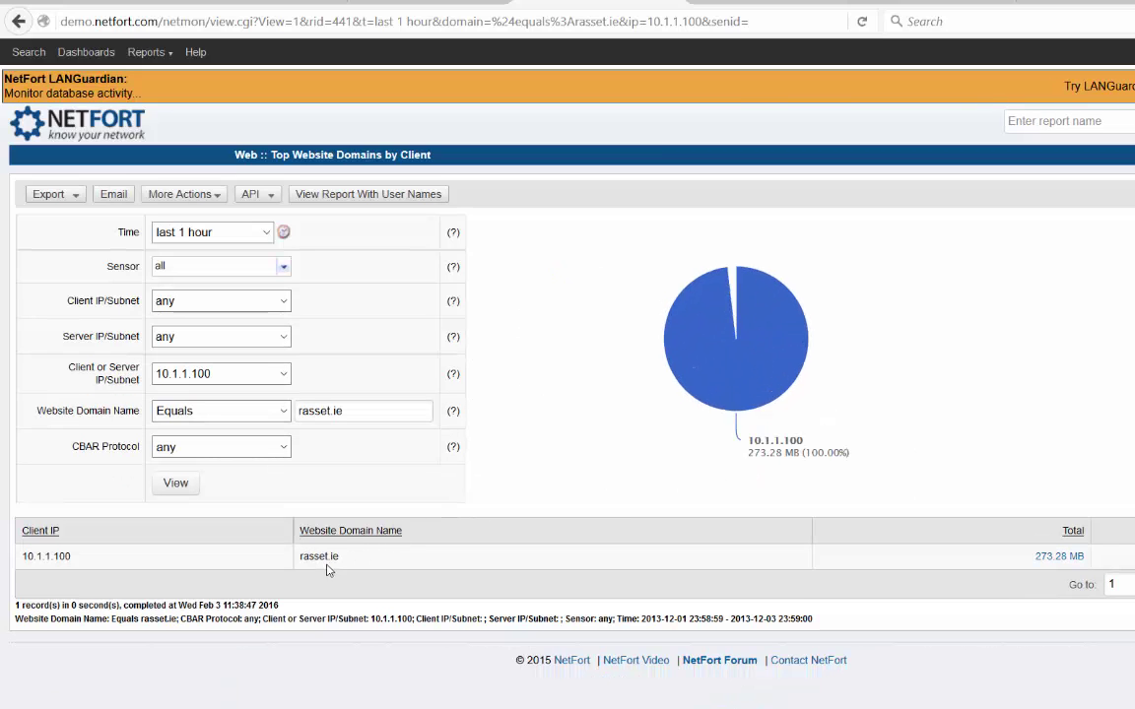
pyautogui.click(1050, 558)
pyautogui.scroll(-2, 886, 517)
pyautogui.scroll(-1, 874, 514)
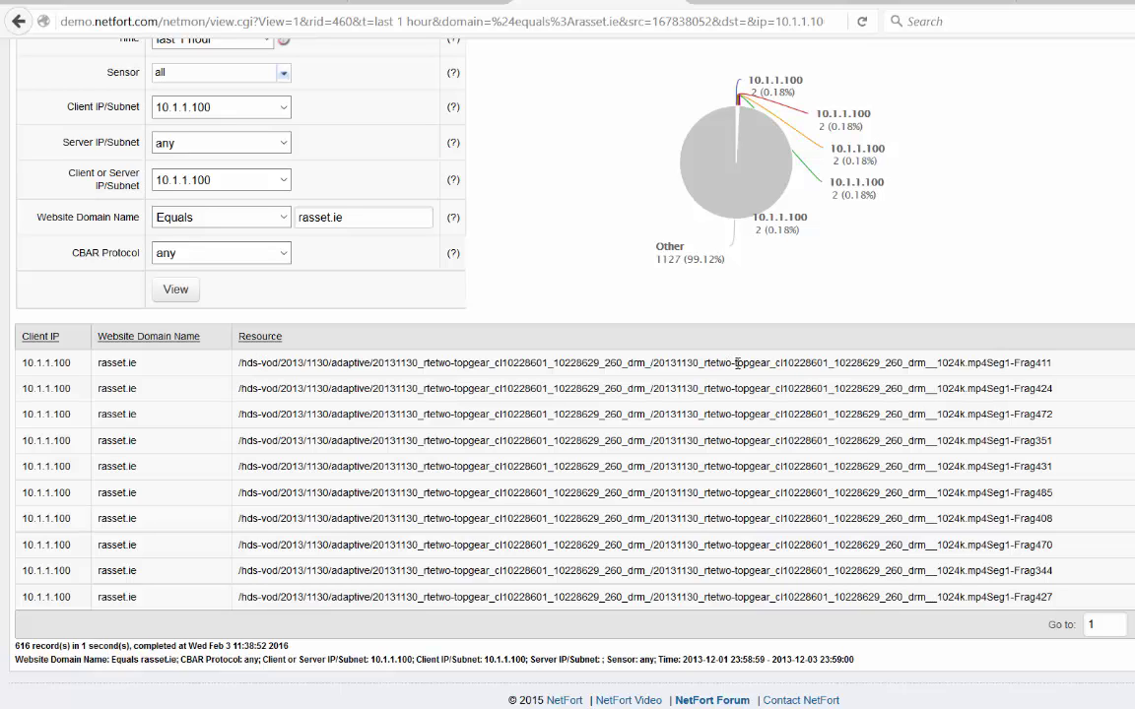
pyautogui.moveTo(736, 362); pyautogui.dragTo(767, 364)
pyautogui.moveTo(935, 364); pyautogui.dragTo(965, 363)
pyautogui.scroll(3, 389, 218)
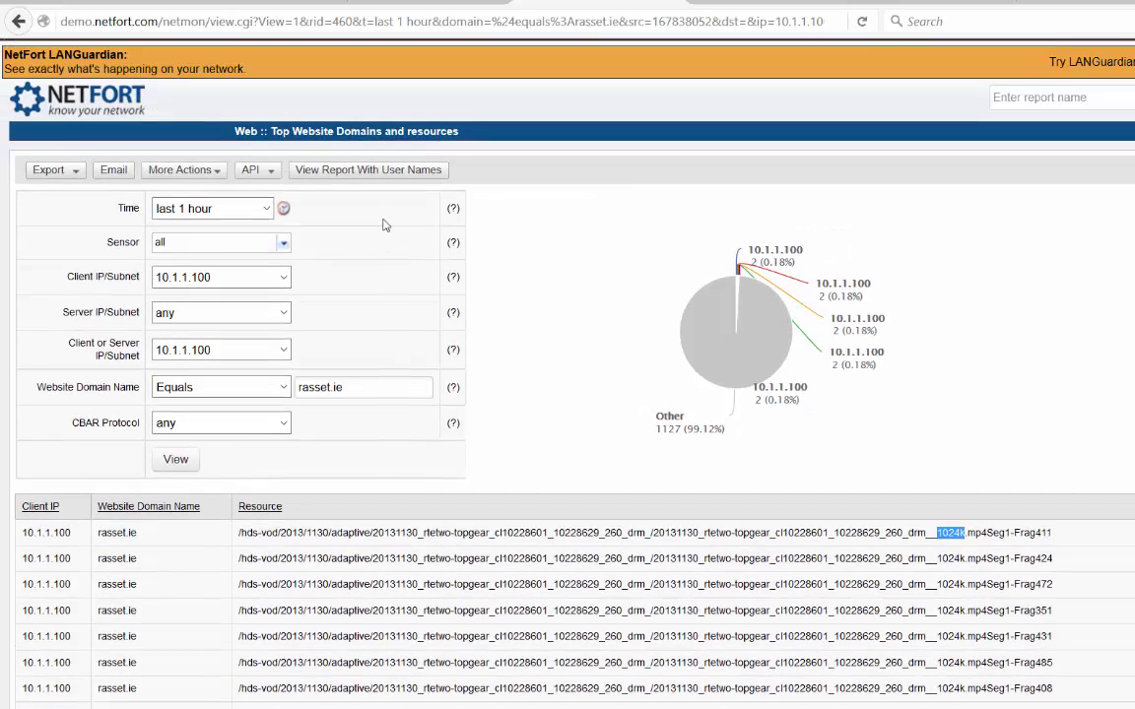
# Step: View rasset.ie resources by user name, highlight a logon name, then go back to the client-IP listing
pyautogui.click(336, 197)
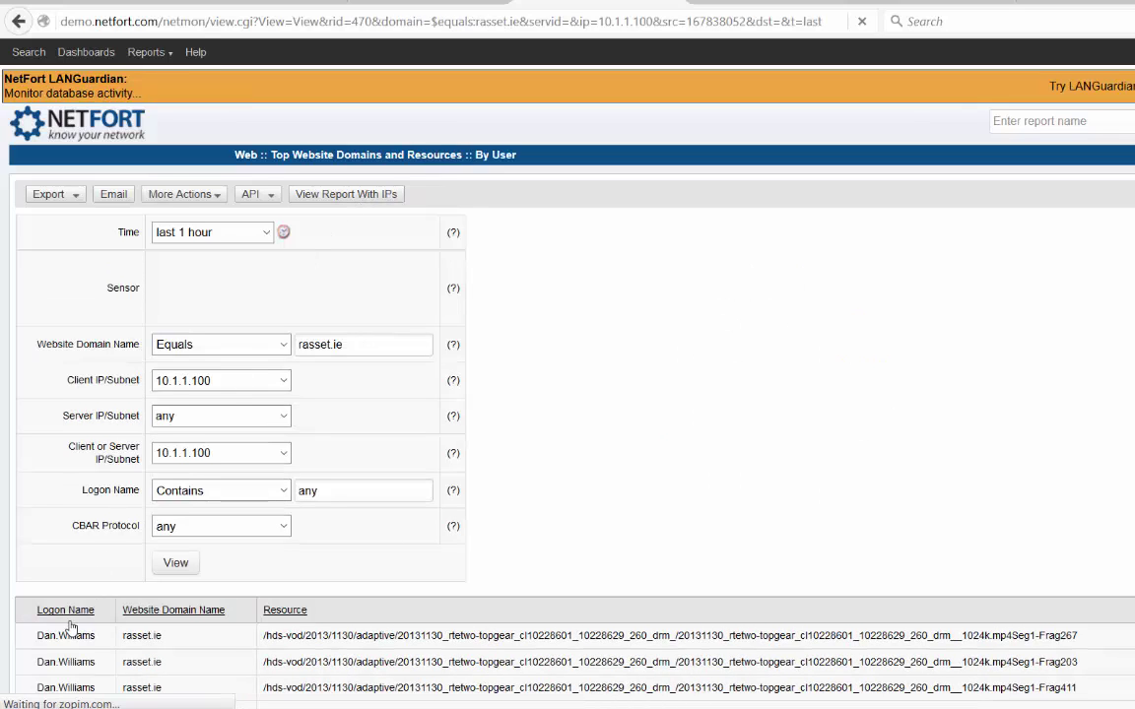
pyautogui.scroll(-2, 50, 630)
pyautogui.moveTo(38, 537); pyautogui.dragTo(69, 536)
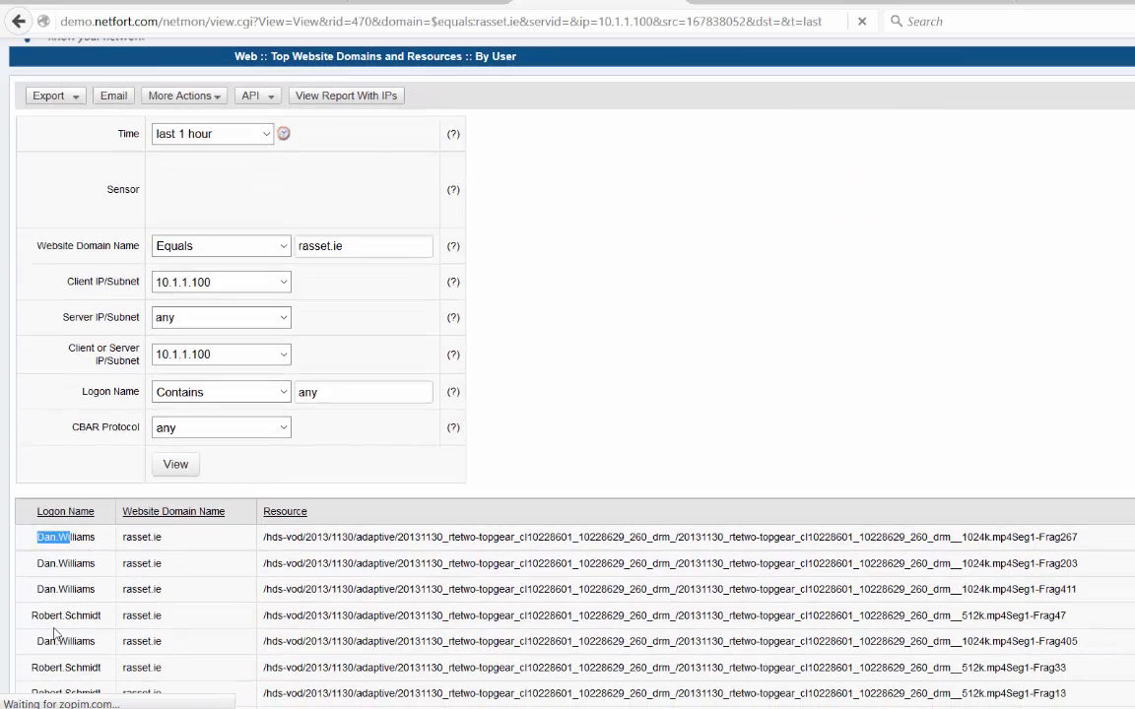
pyautogui.moveTo(34, 621); pyautogui.dragTo(88, 617)
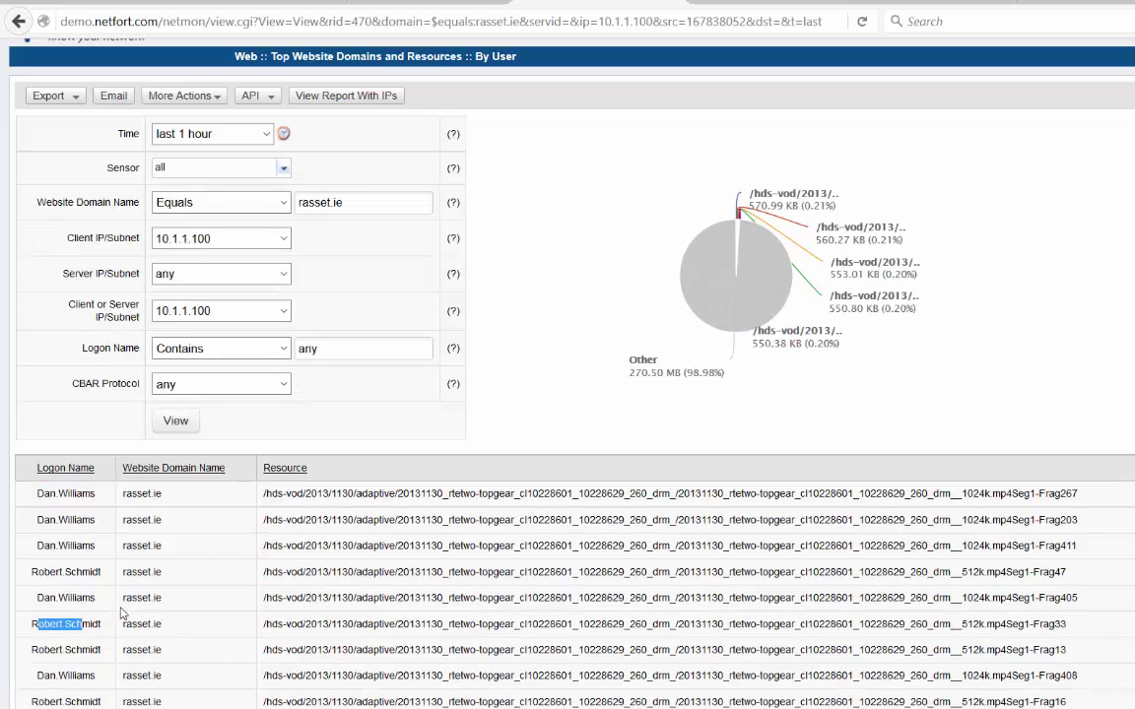
pyautogui.scroll(2, 639, 620)
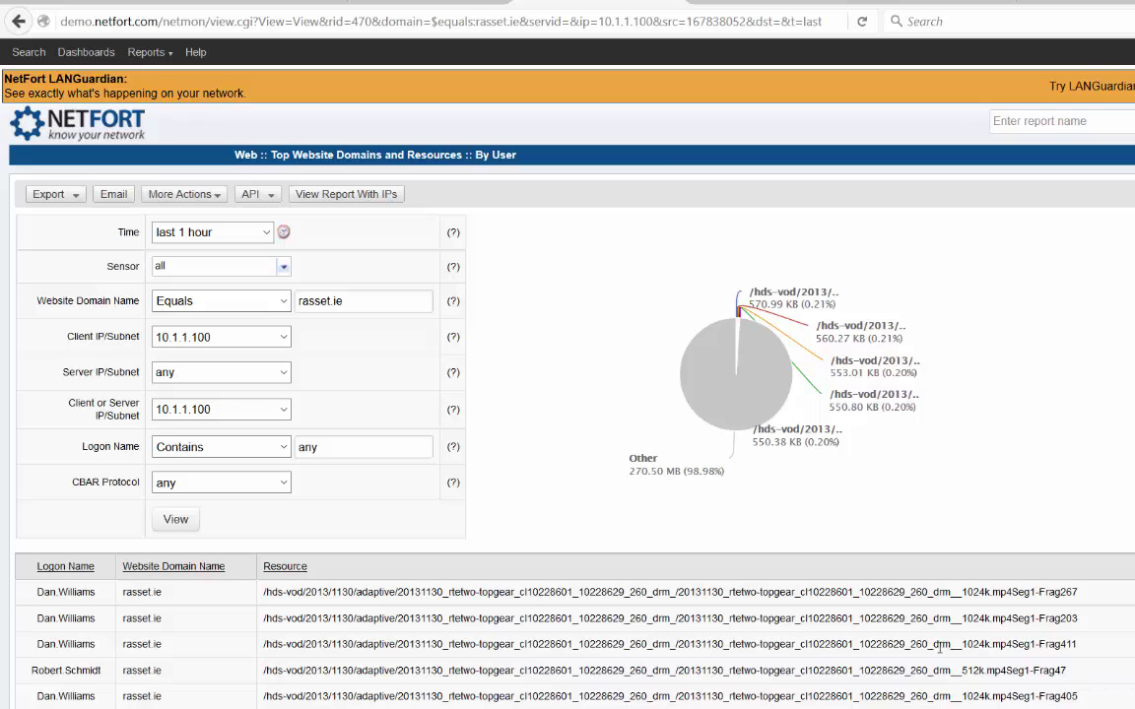
pyautogui.click(16, 21)
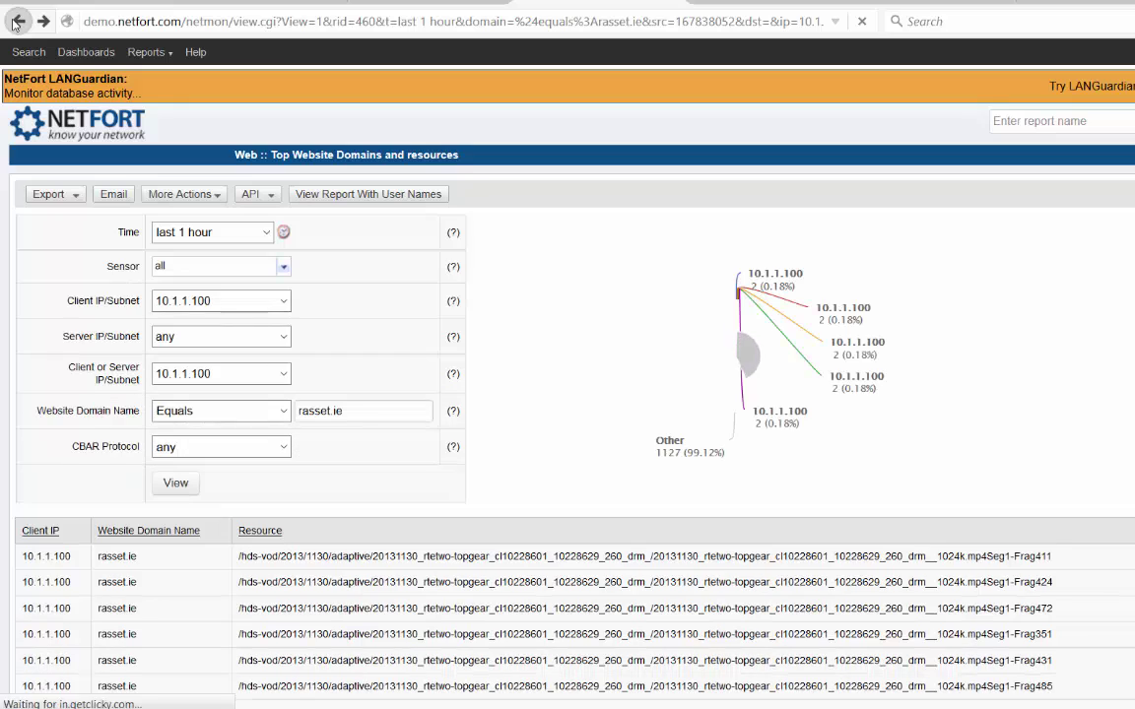
# Step: Go back to the 10.1.1.100 search results and scroll to the BitTorrent events panel
pyautogui.click(16, 21)
pyautogui.hotkey('alt', 'Left')
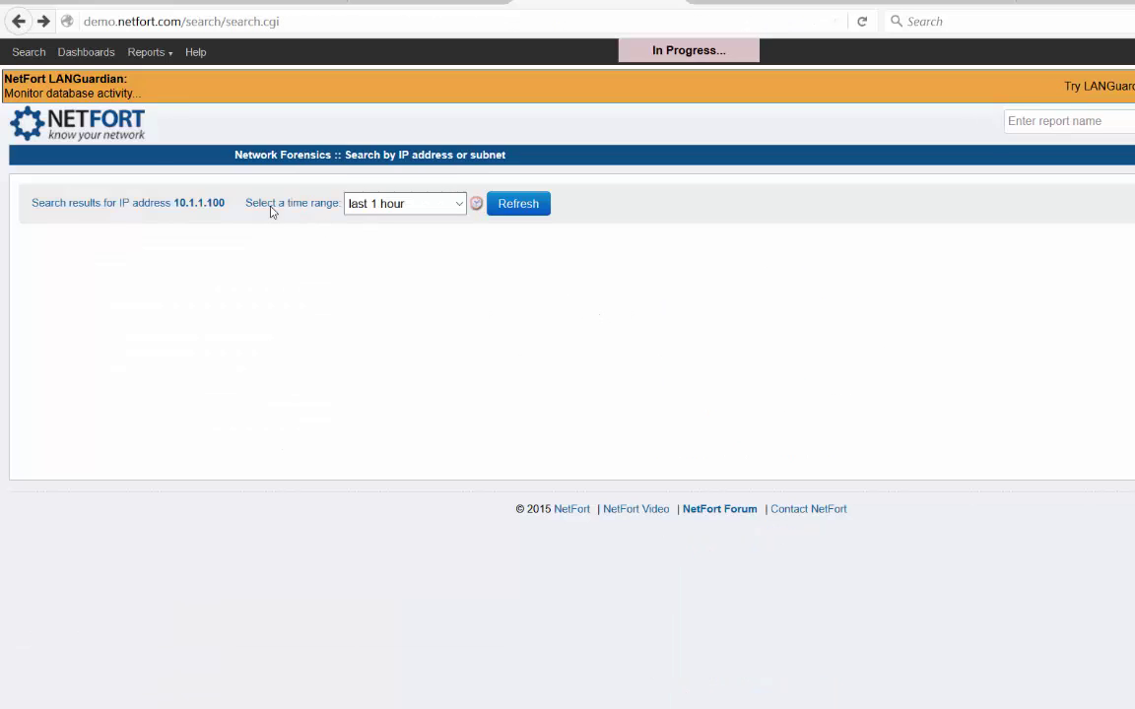
pyautogui.scroll(-5, 623, 420)
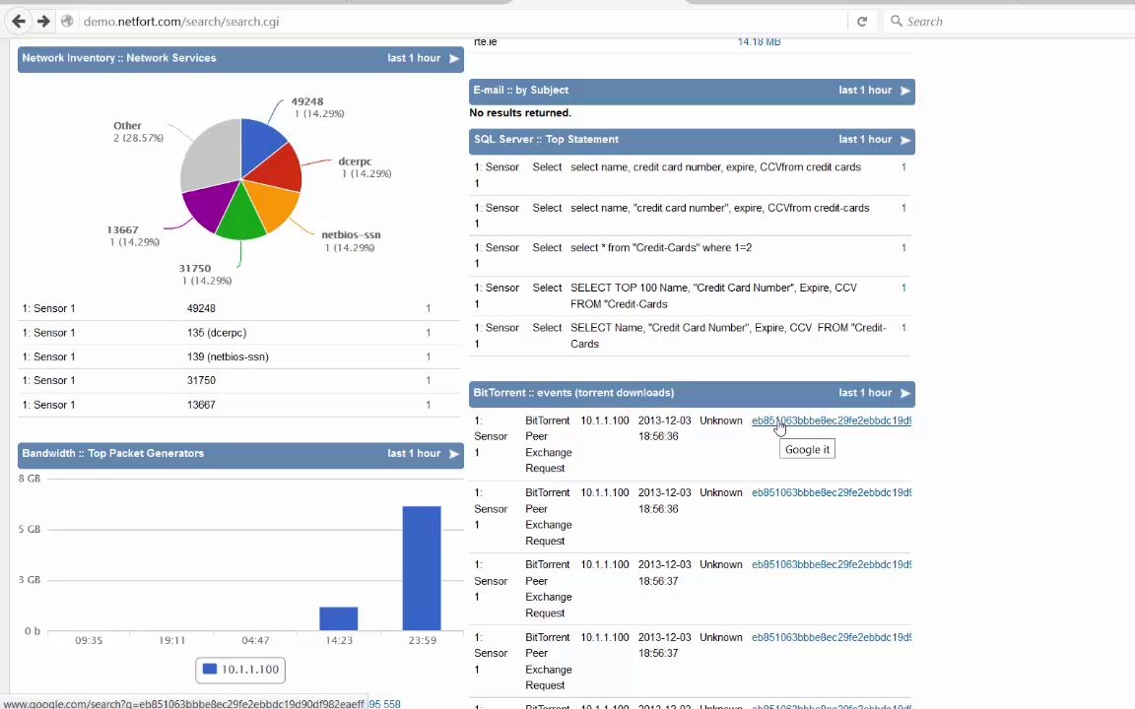
# Step: Google the torrent info hash, identifying a Chrome OS Linux i686 ISO, then return to LANGuardian
pyautogui.click(709, 422)
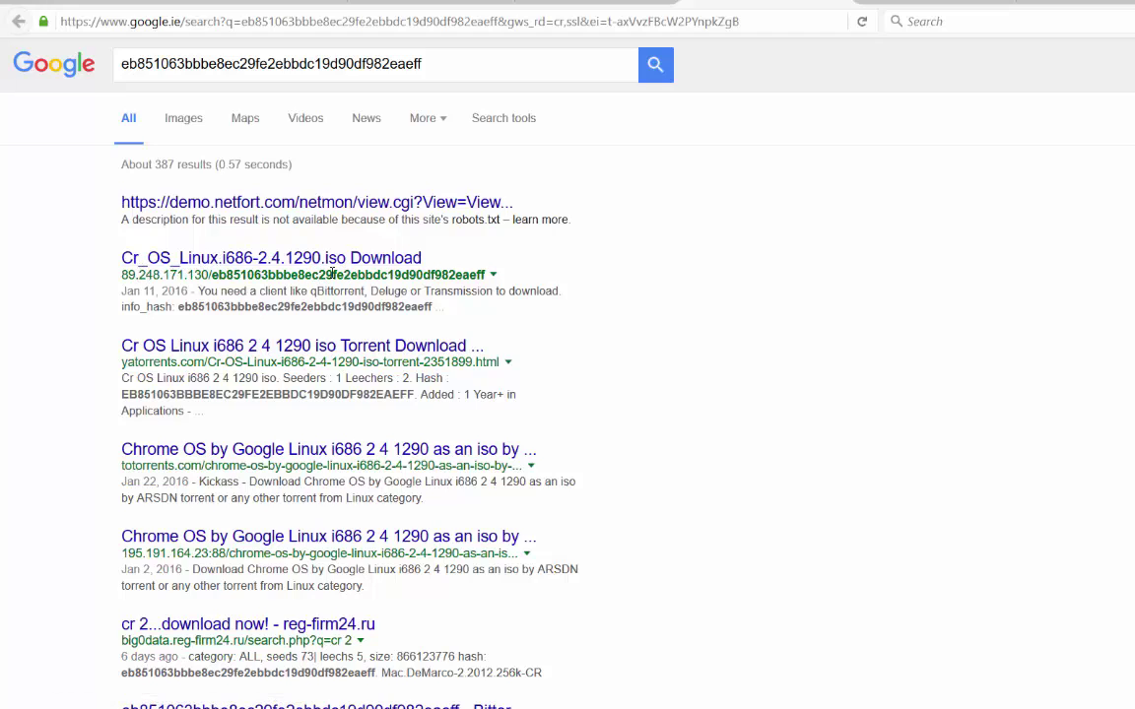
pyautogui.click(703, 5)
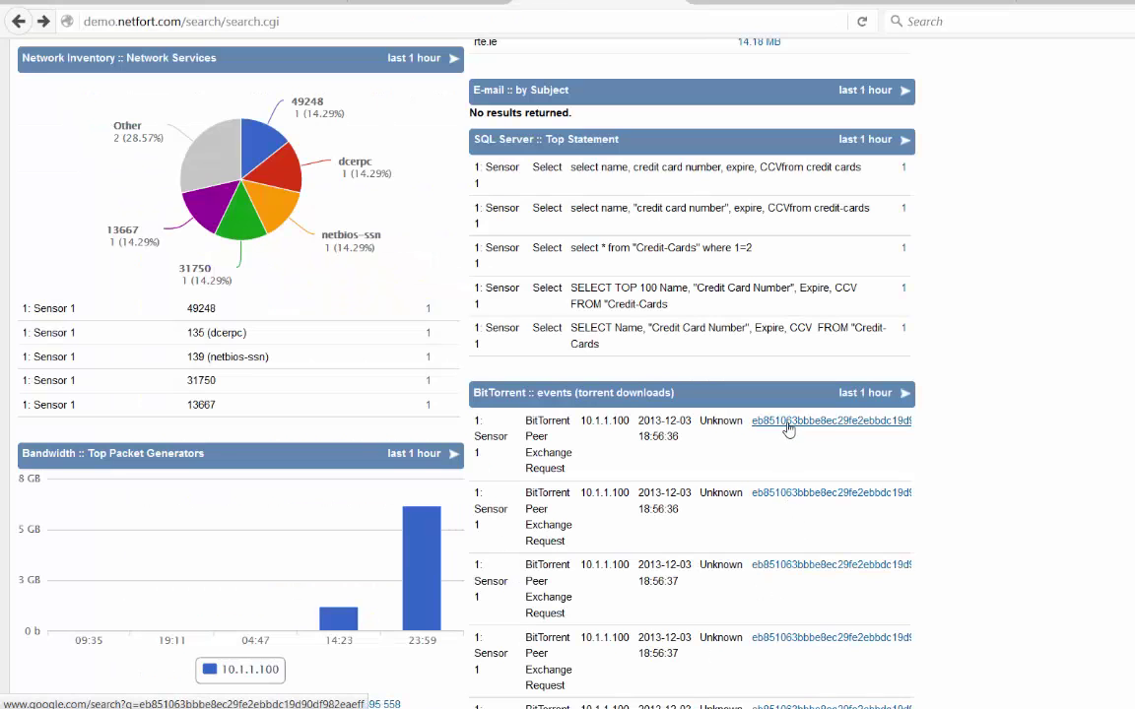
pyautogui.click(819, 424)
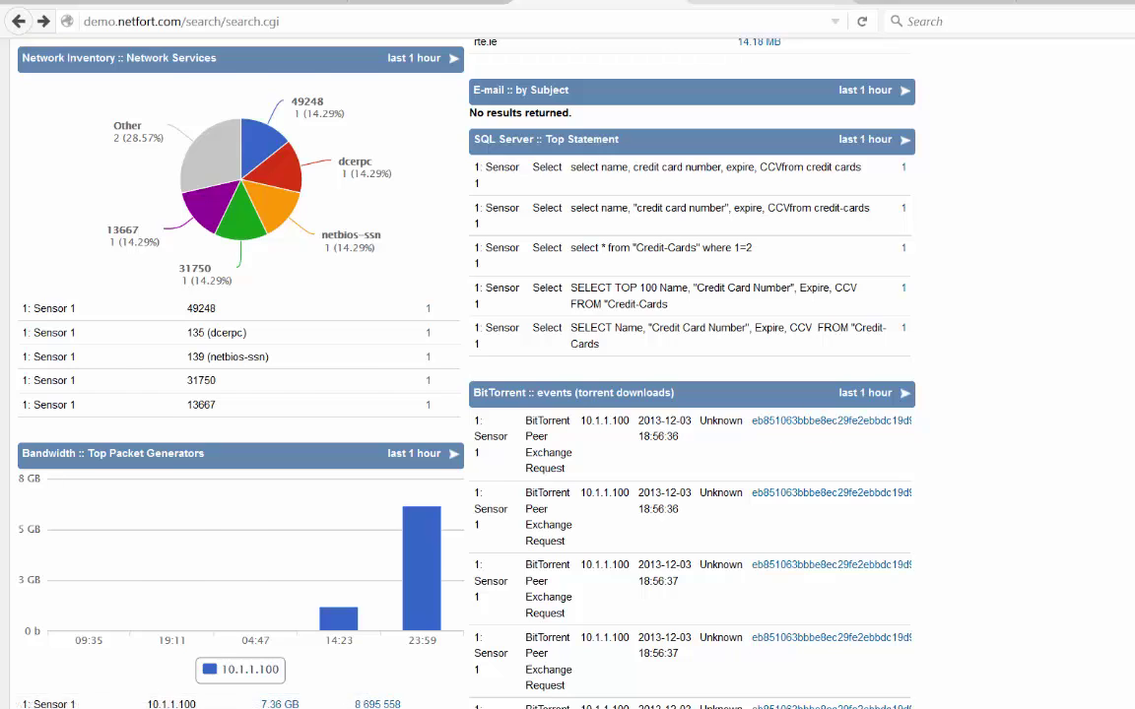
pyautogui.click(536, 4)
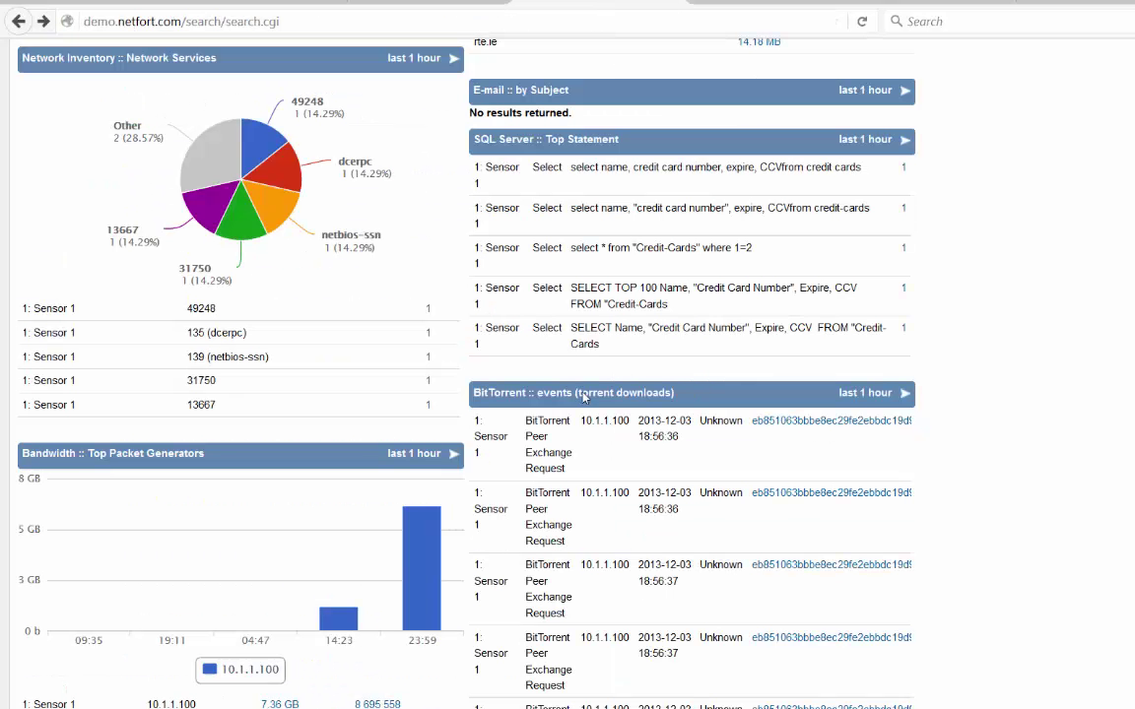
pyautogui.scroll(-3, 609, 454)
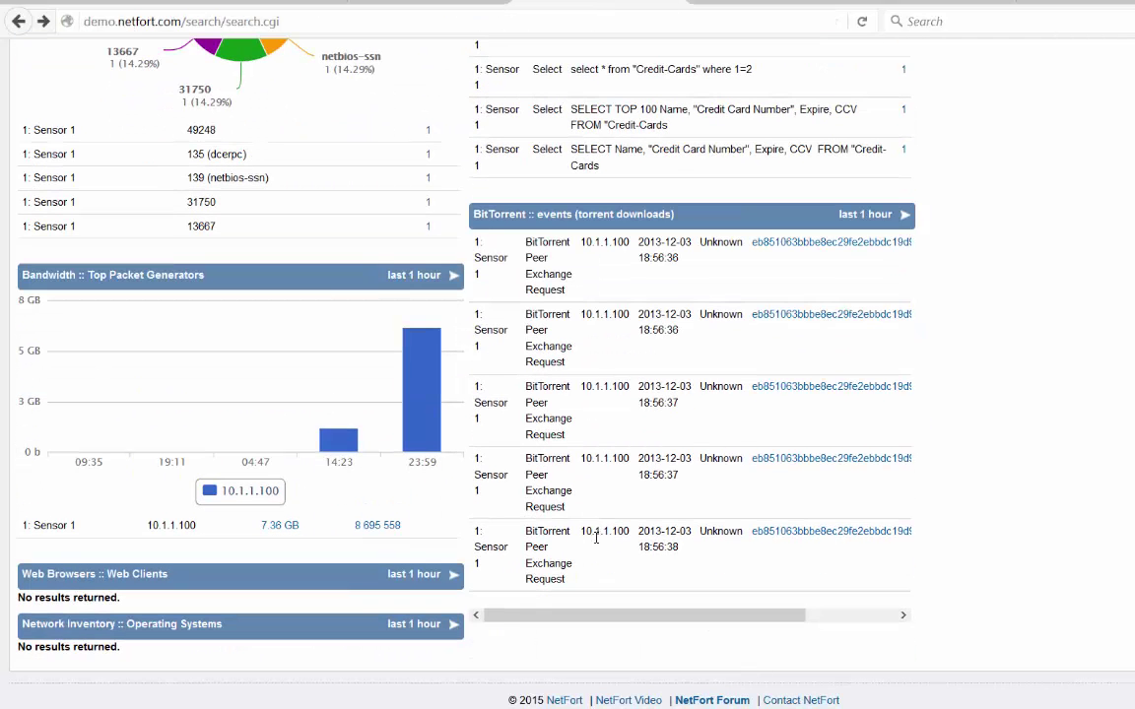
pyautogui.scroll(6, 592, 545)
pyautogui.scroll(2, 592, 544)
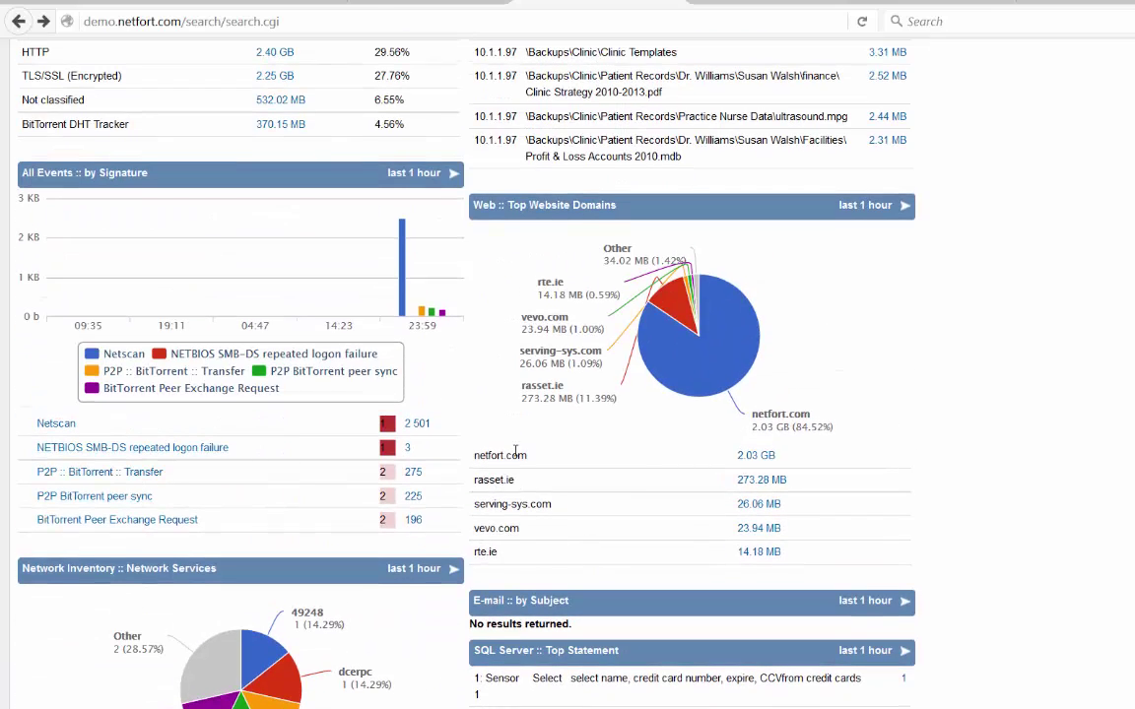
pyautogui.scroll(3, 461, 408)
pyautogui.scroll(-6, 727, 659)
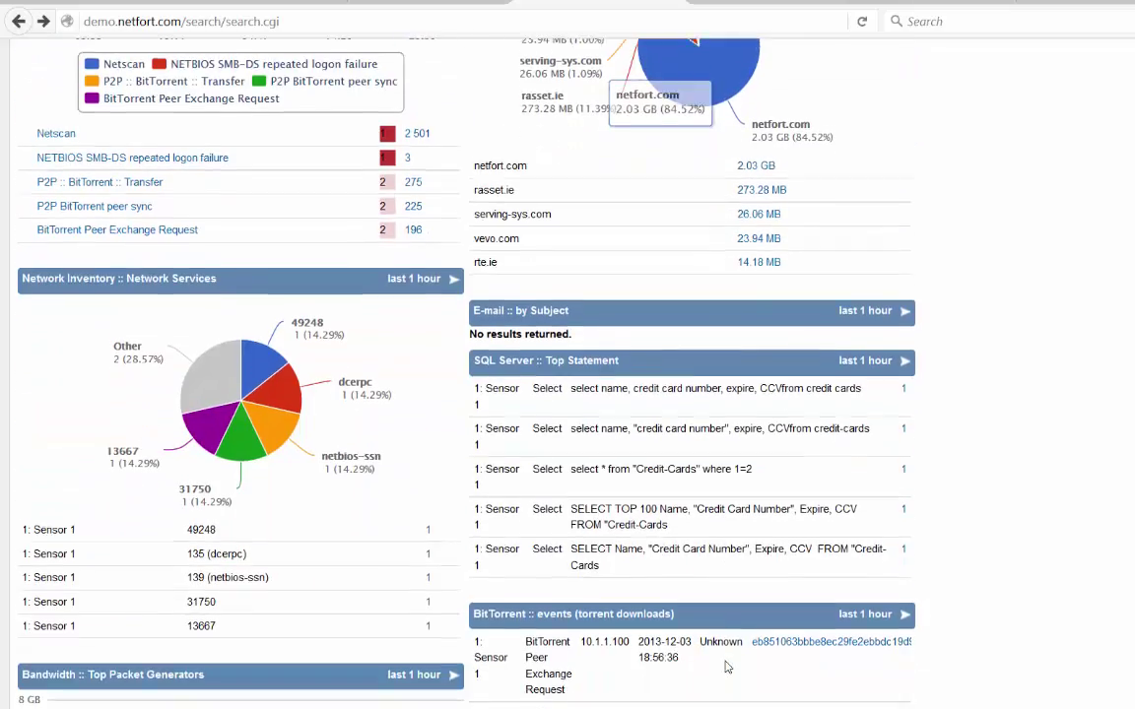
pyautogui.scroll(5, 727, 659)
pyautogui.scroll(3, 689, 655)
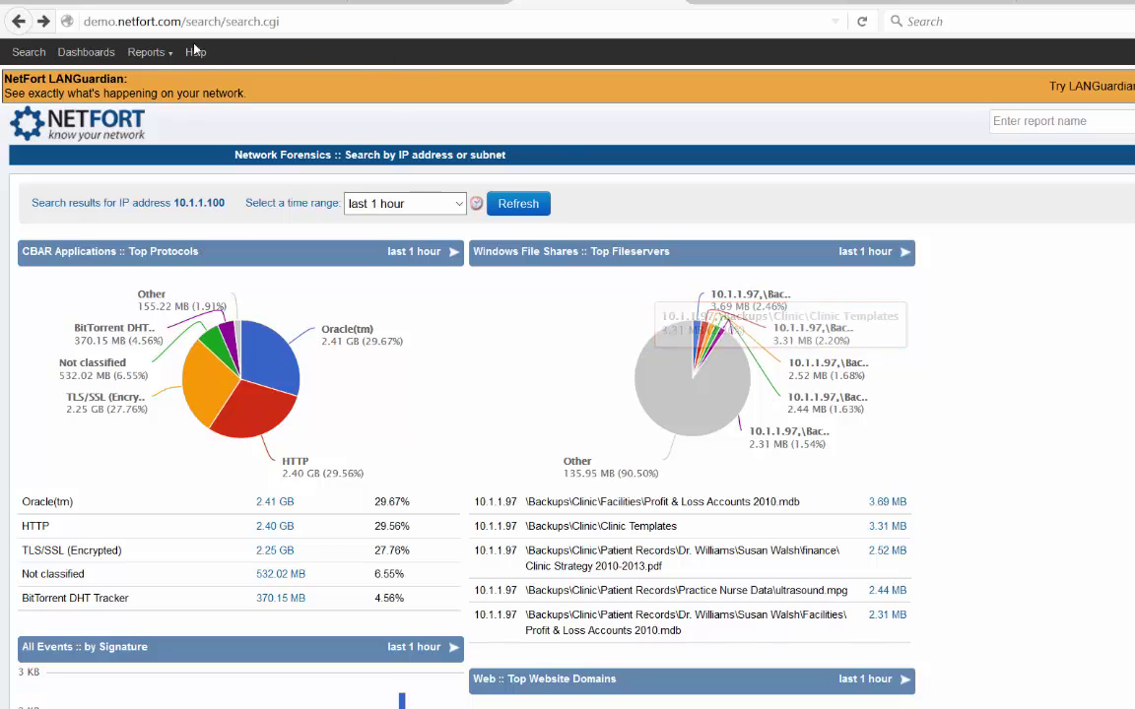
# Step: Refresh the search results for 10.1.1.100
pyautogui.click(531, 200)
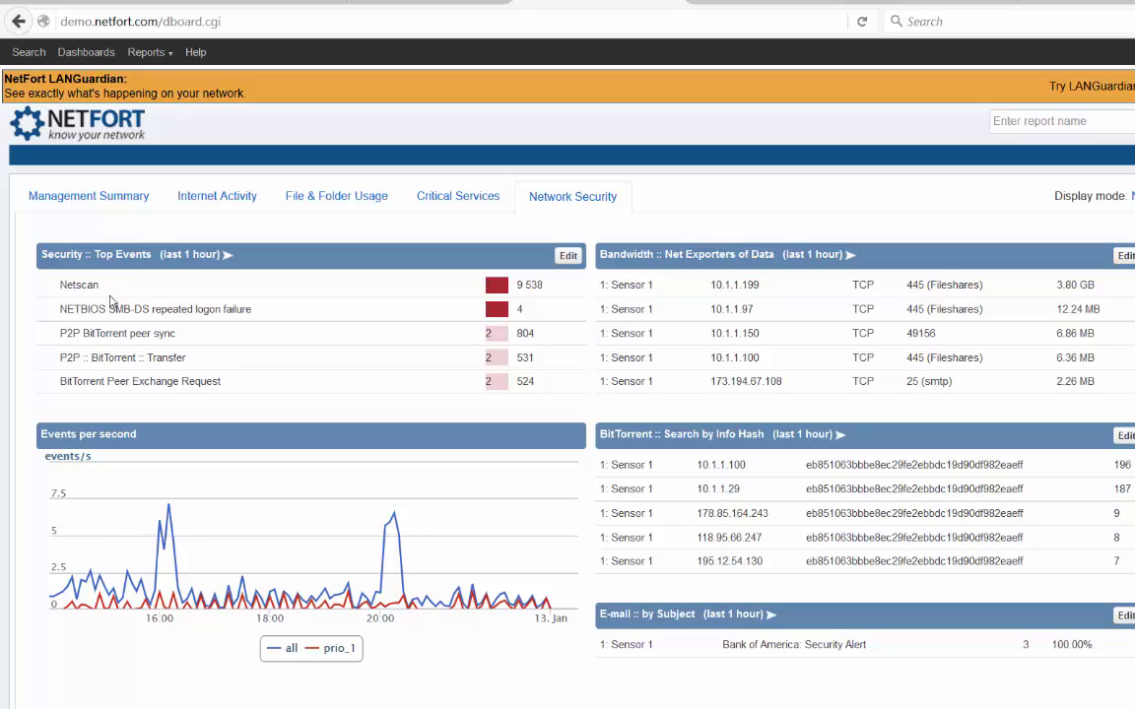
# Step: Set the BitTorrent Peer Exchange Request signature's mark action to Send Email
pyautogui.click(120, 384)
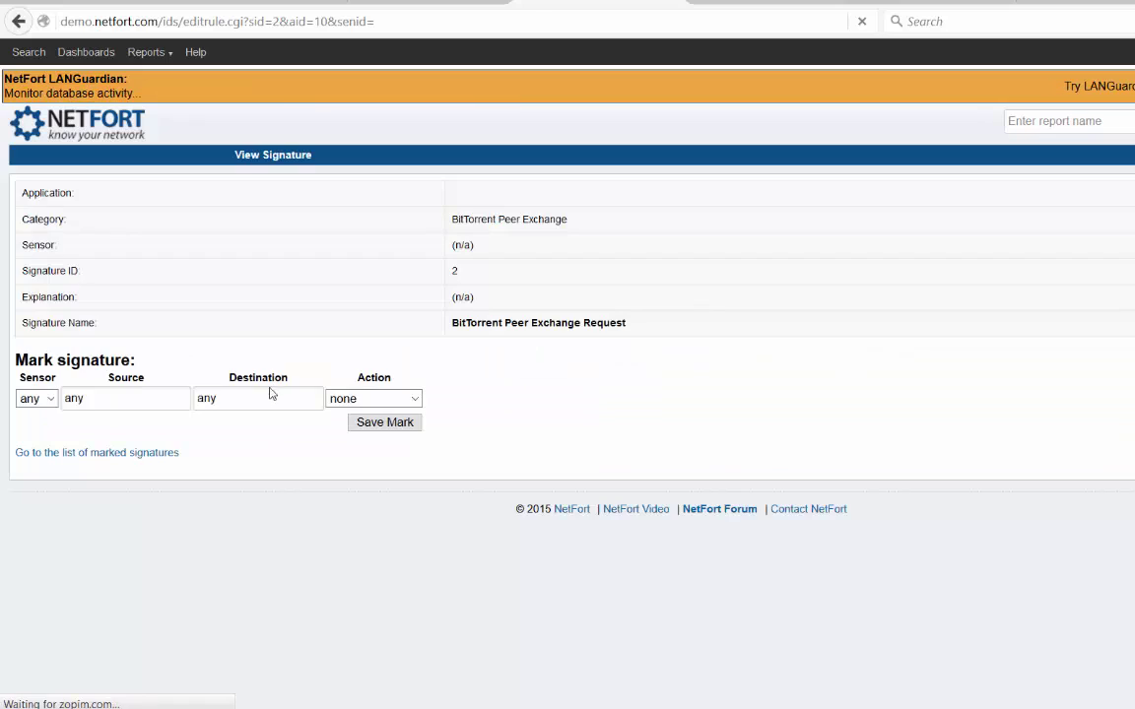
pyautogui.click(374, 397)
pyautogui.click(371, 430)
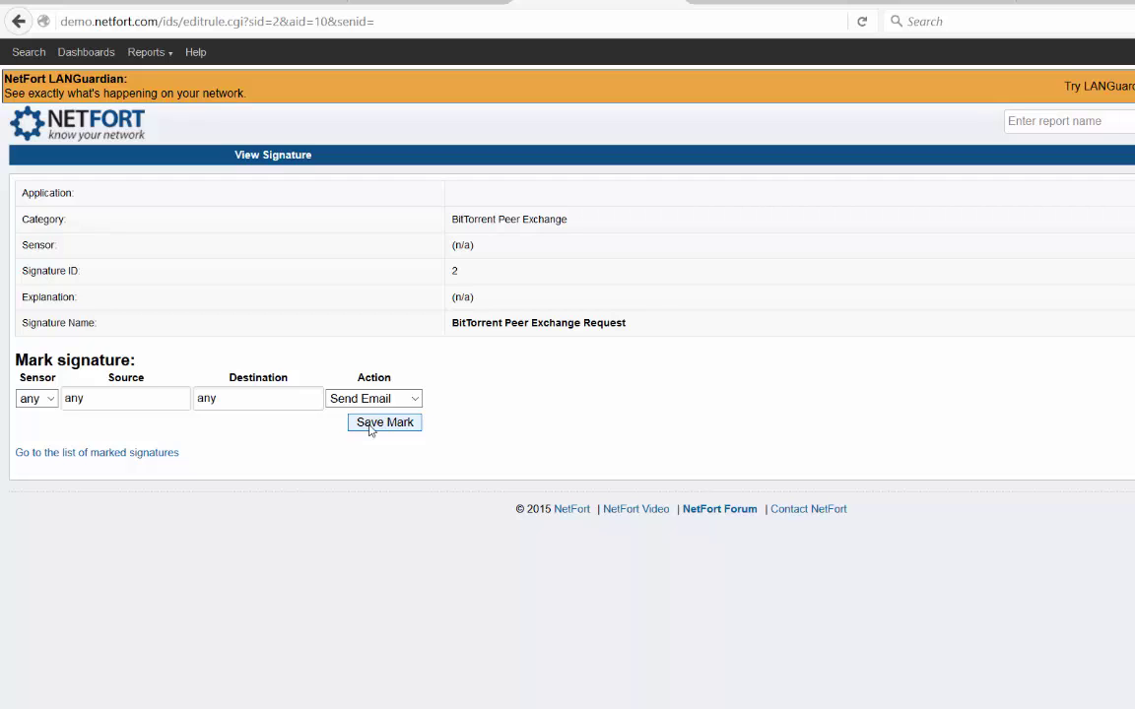
pyautogui.click(382, 398)
pyautogui.click(398, 435)
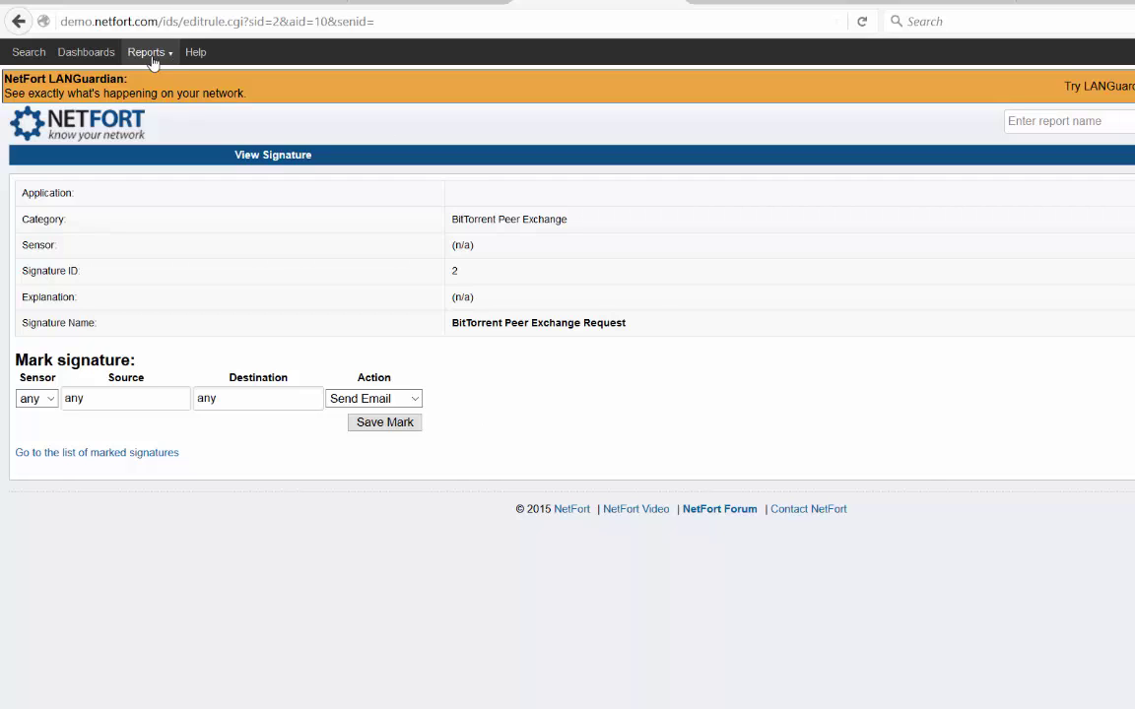
# Step: From the Network Security dashboard, list the three 'Bank of America: Security Alert' emails by subject
pyautogui.click(95, 55)
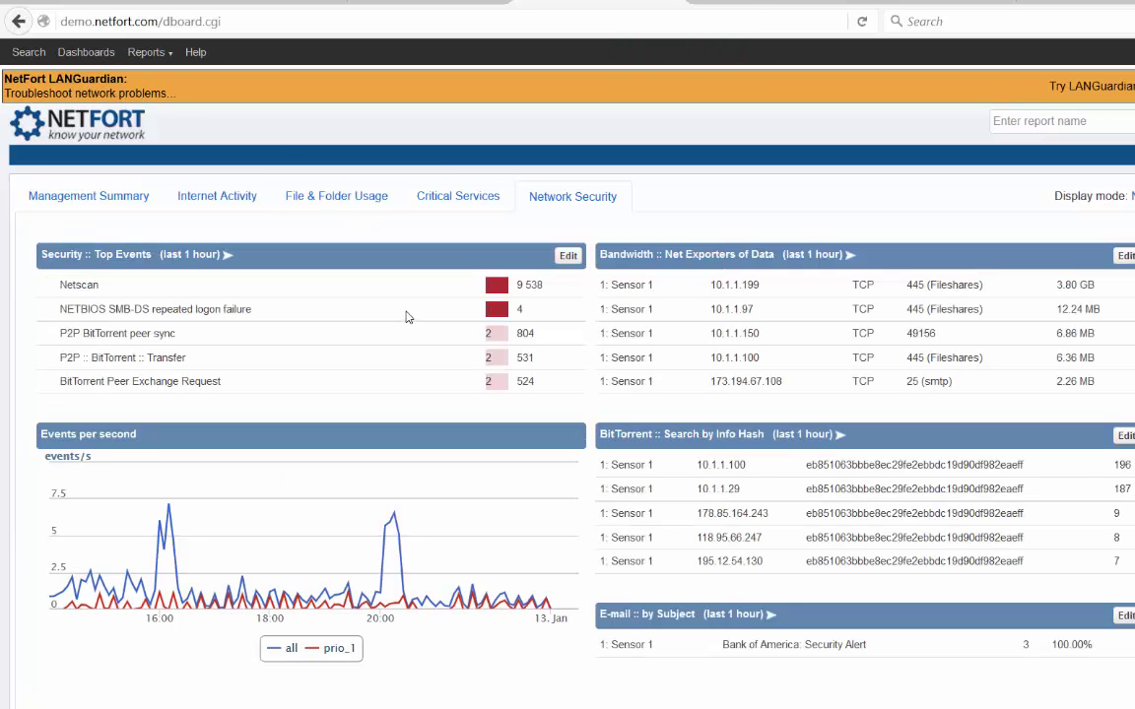
pyautogui.scroll(-1, 384, 355)
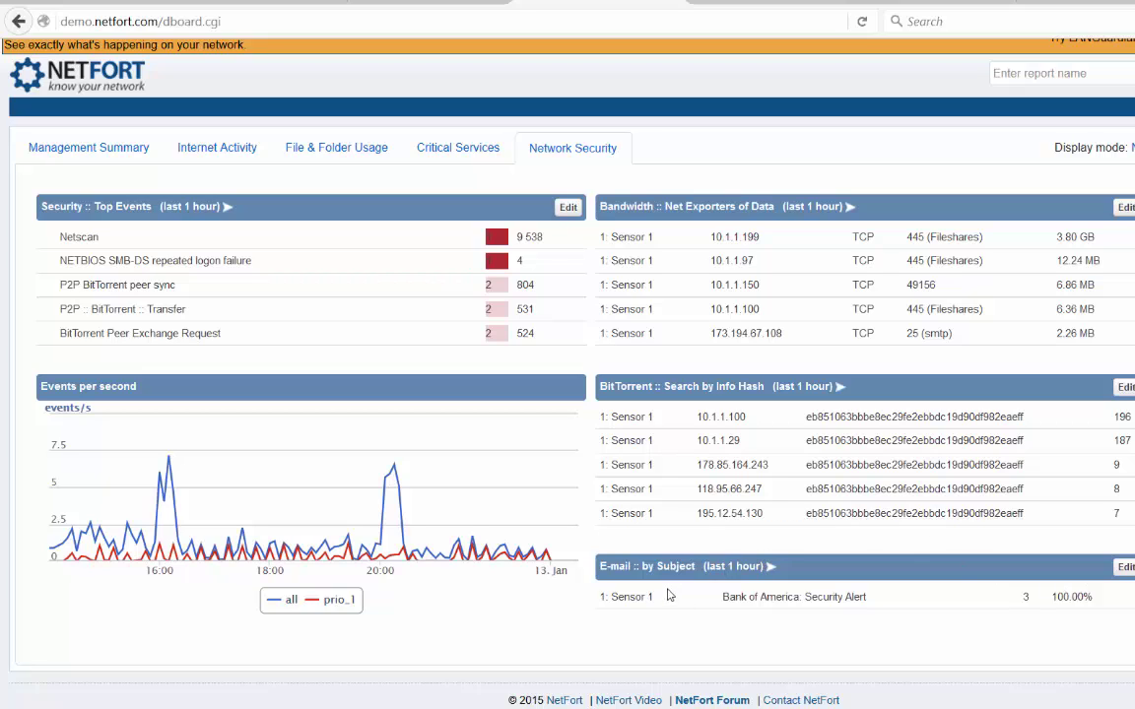
pyautogui.moveTo(722, 597); pyautogui.dragTo(867, 597)
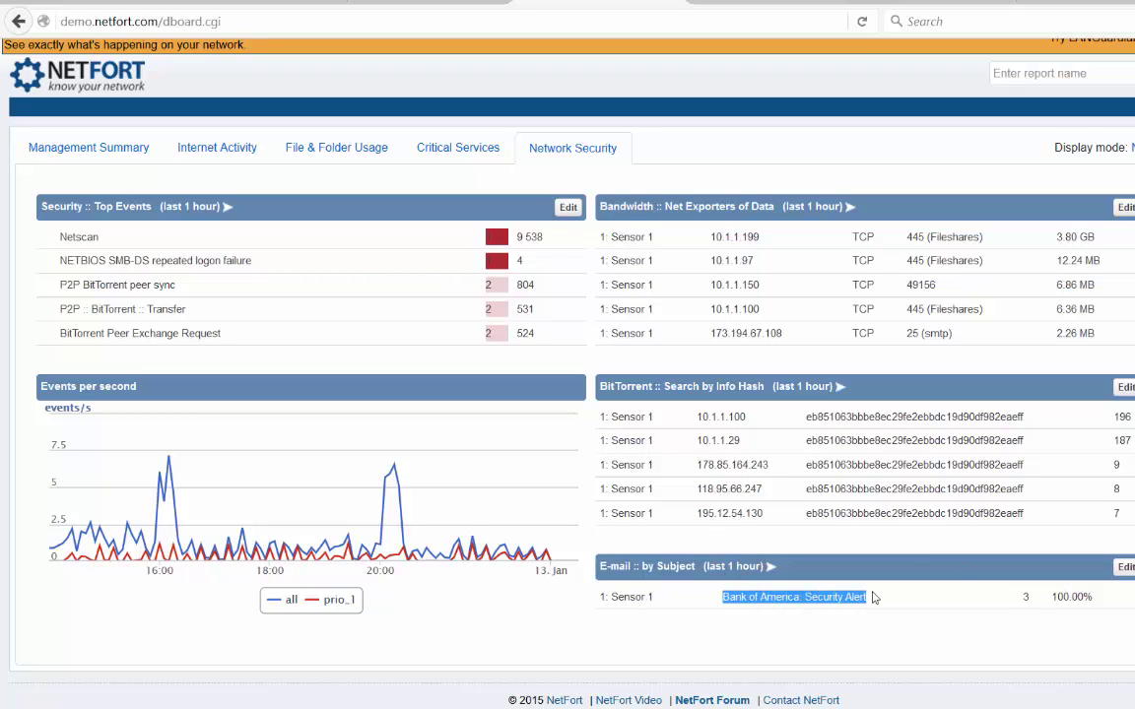
pyautogui.click(1025, 599)
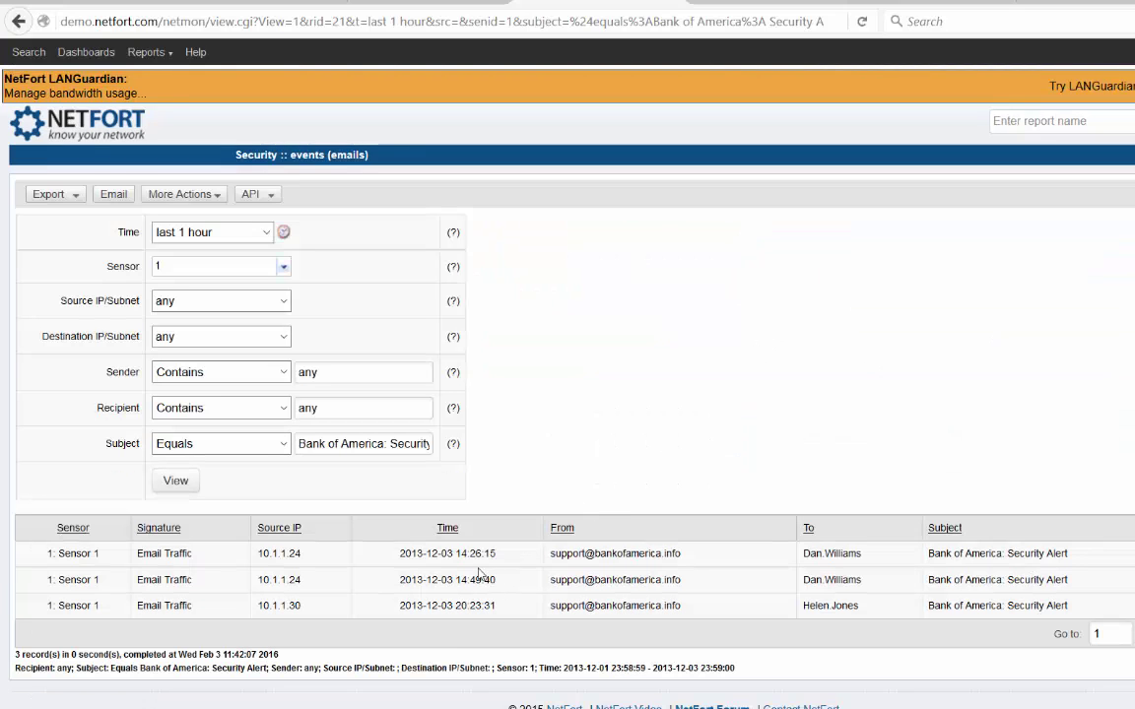
# Step: Highlight the spoofed sender and the first and third recipients, then show the report's More Actions
pyautogui.moveTo(534, 555); pyautogui.dragTo(1034, 554)
pyautogui.click(910, 563)
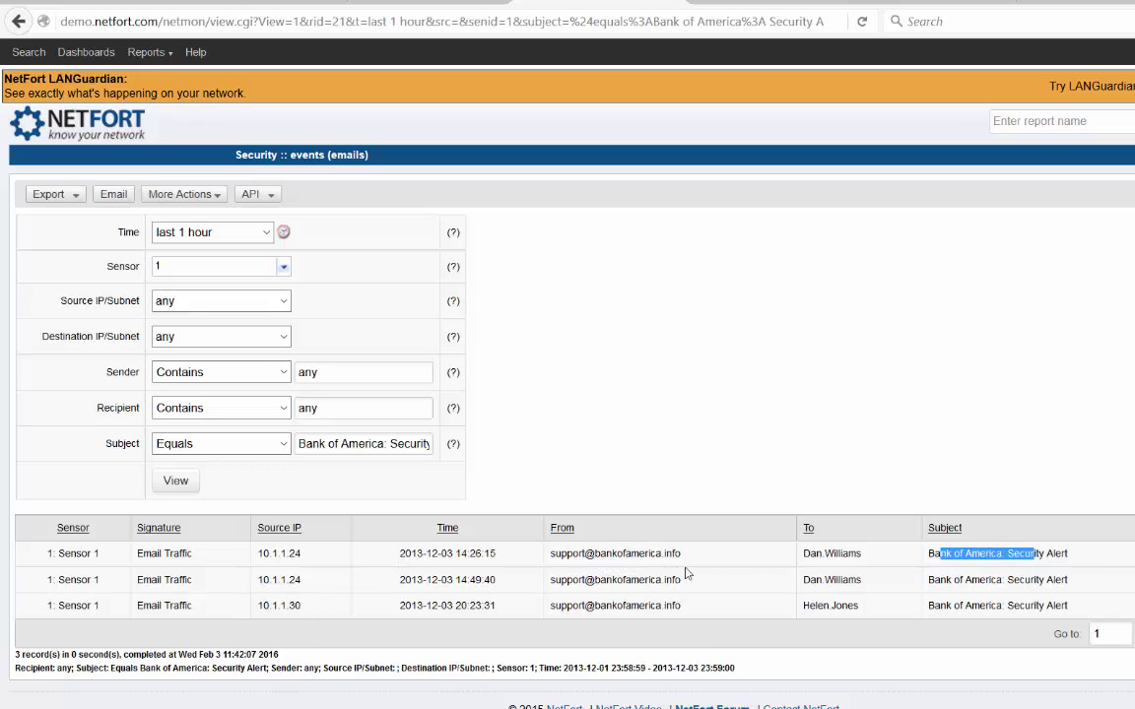
pyautogui.moveTo(824, 553); pyautogui.dragTo(863, 553)
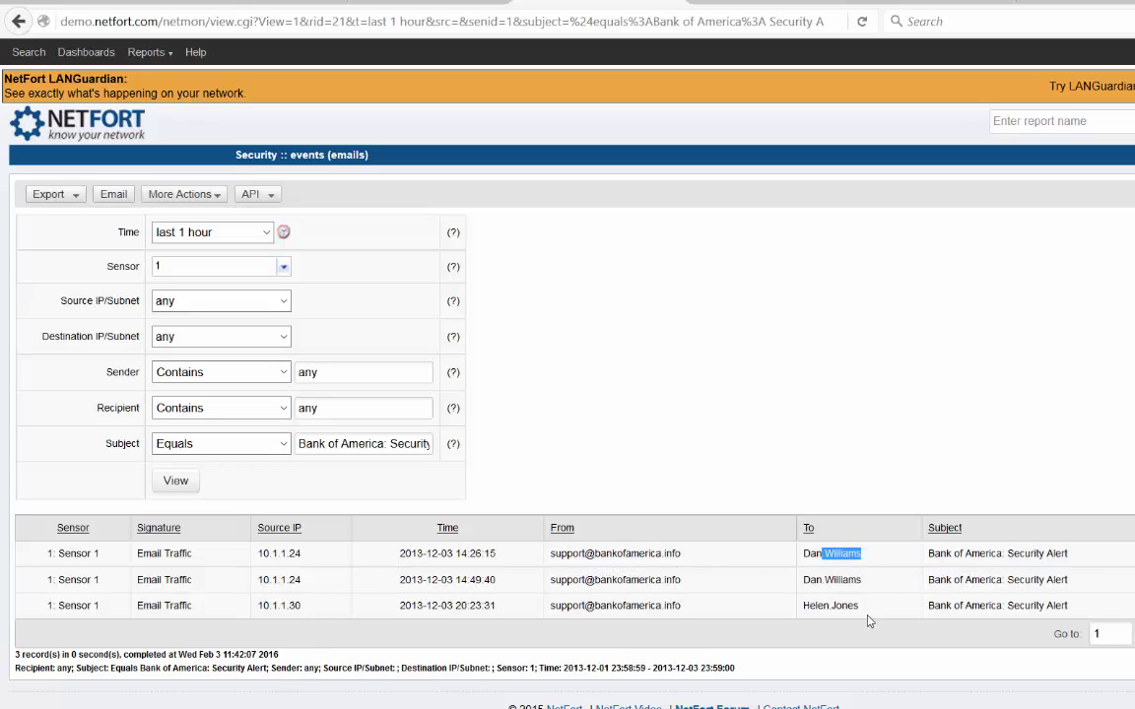
pyautogui.moveTo(861, 606); pyautogui.dragTo(821, 610)
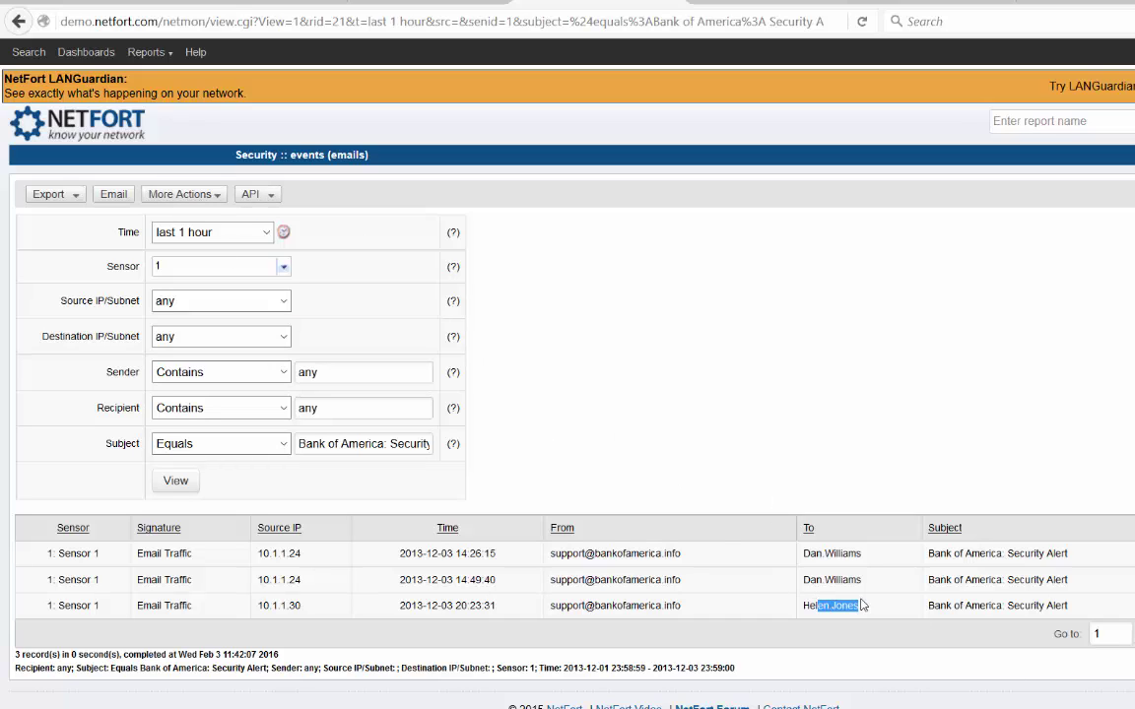
pyautogui.click(202, 194)
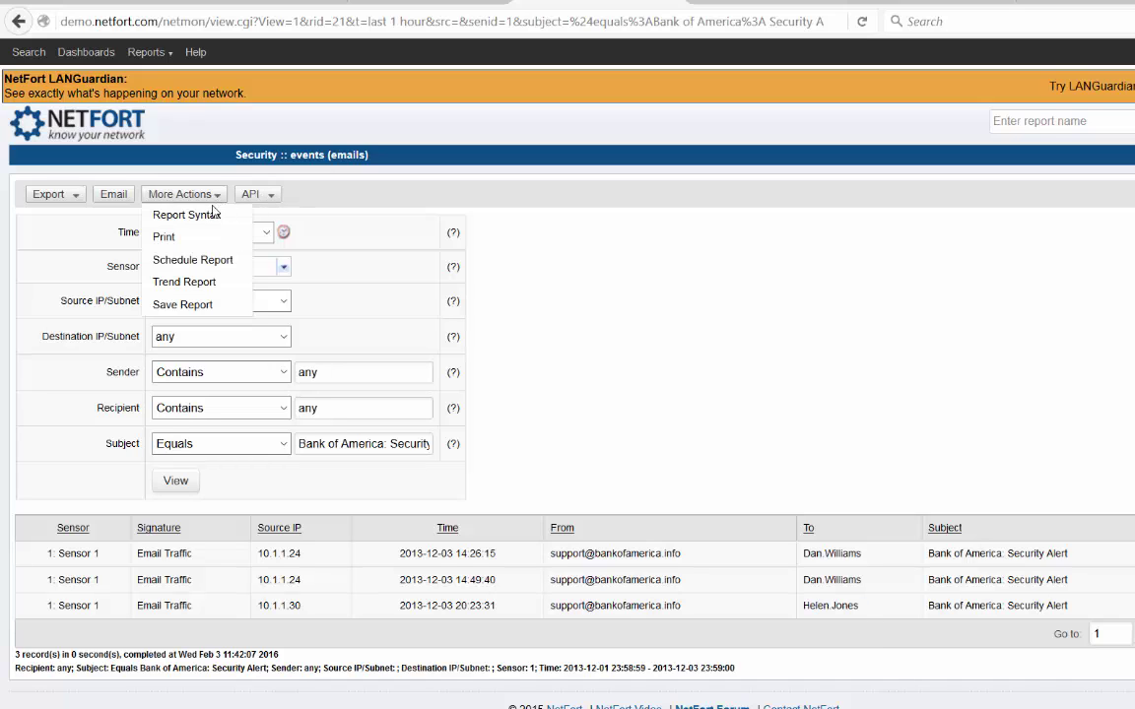
pyautogui.click(112, 196)
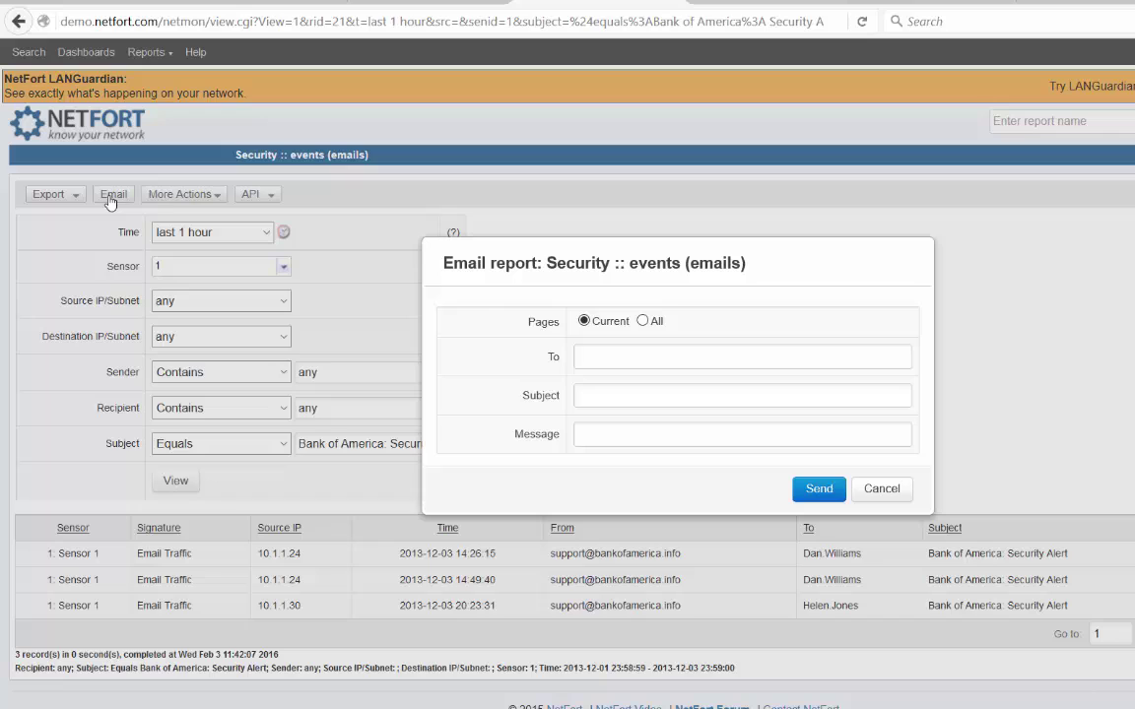
pyautogui.click(625, 355)
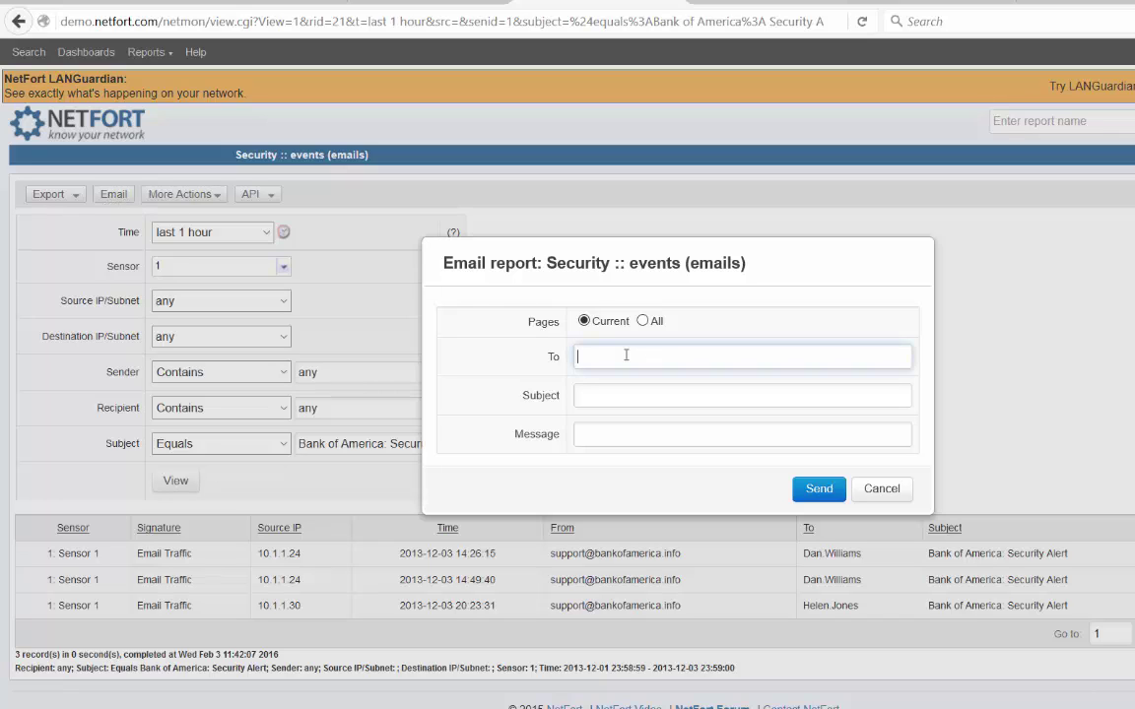
pyautogui.click(601, 397)
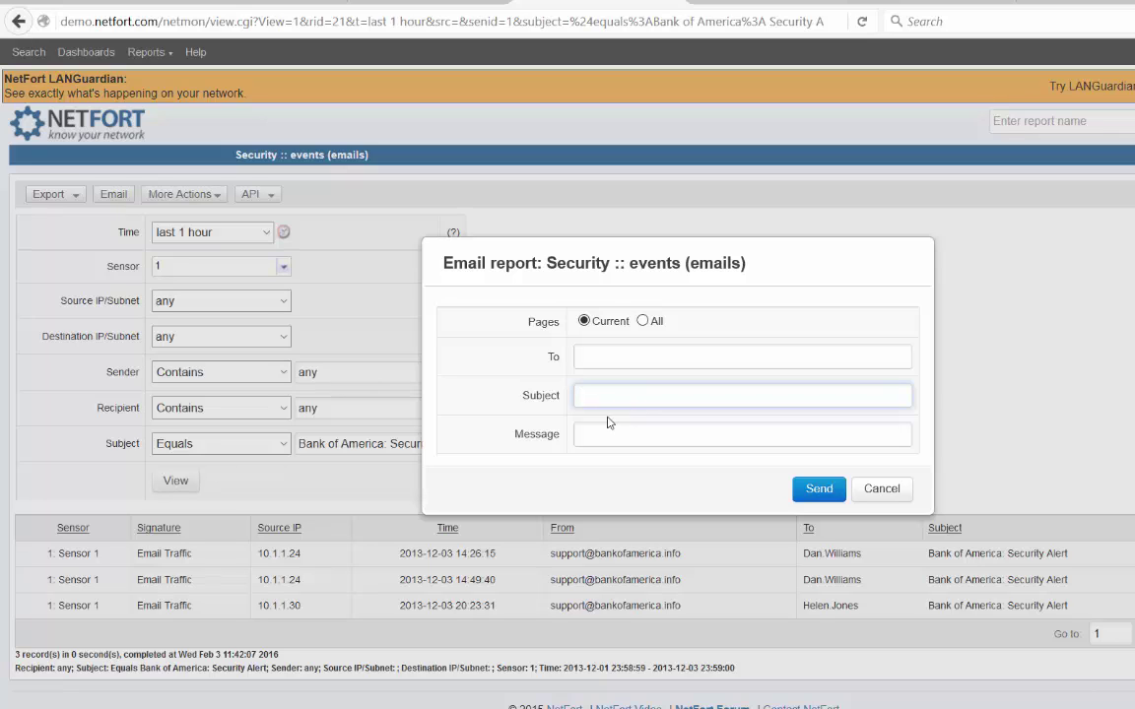
pyautogui.click(653, 433)
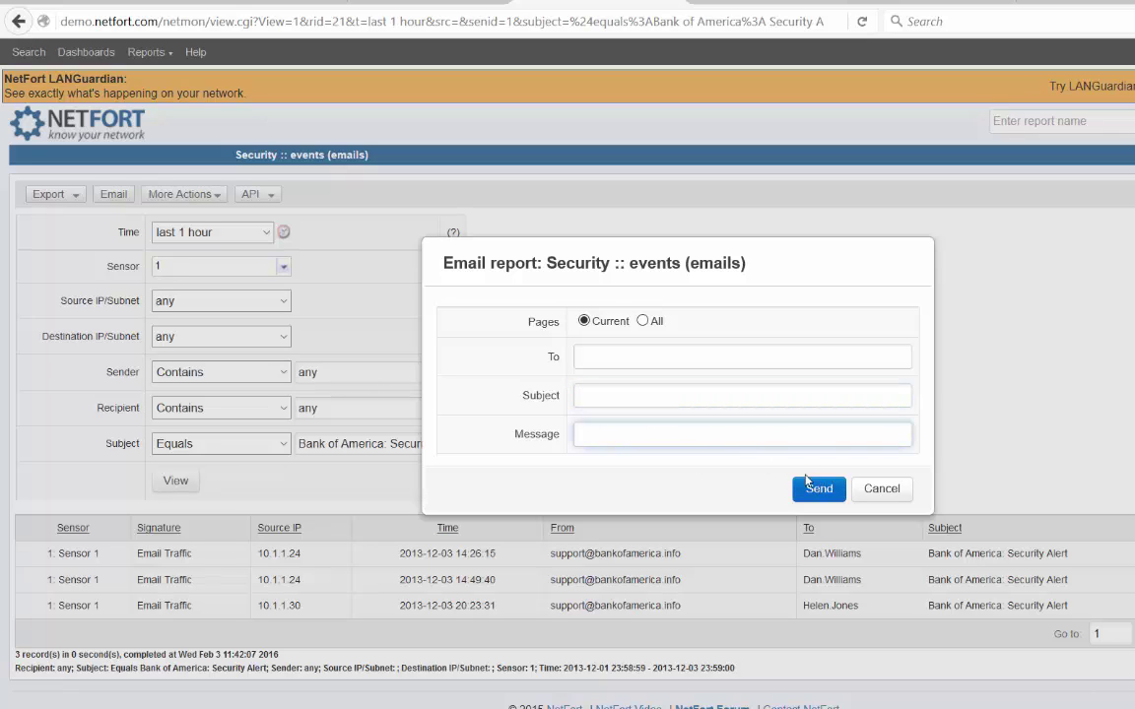
pyautogui.click(706, 571)
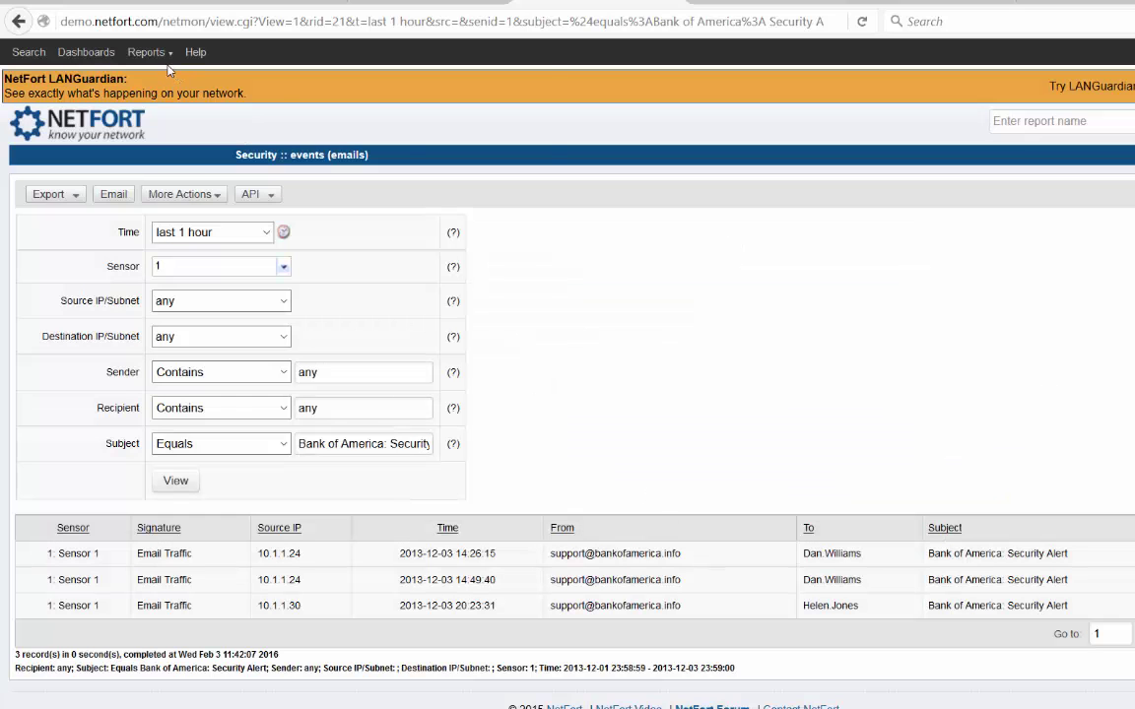
pyautogui.moveTo(164, 62)
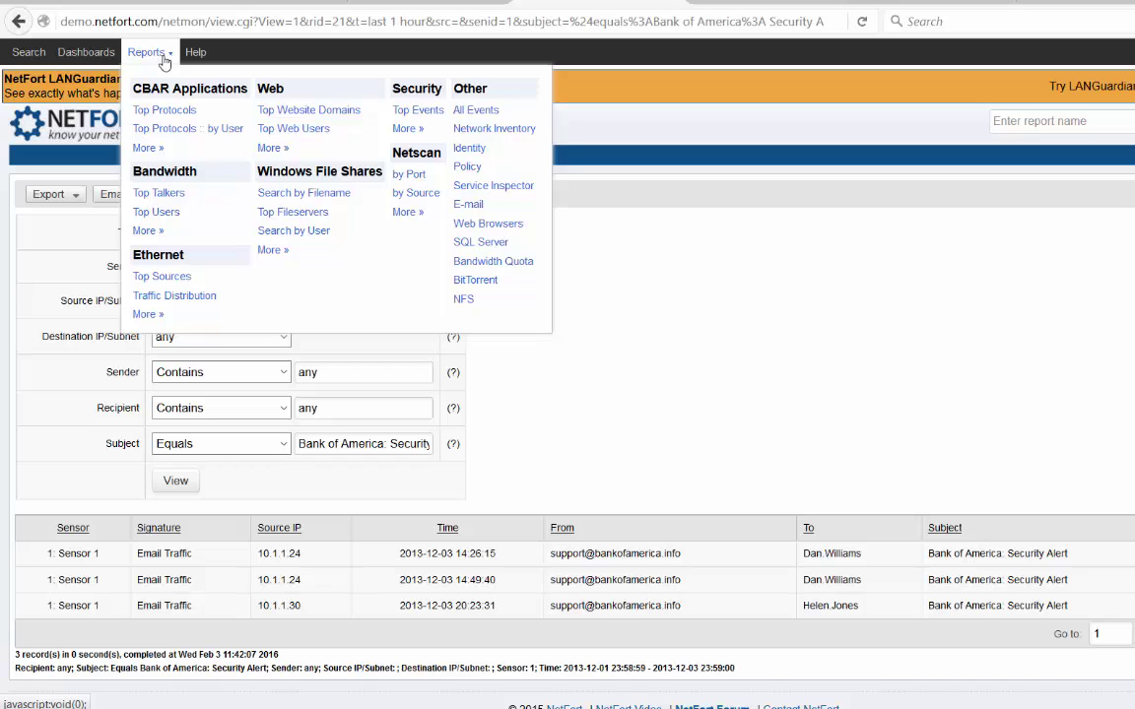
# Step: On the Internet Activity dashboard, drill into the 9.95 MB inbound connection on port 10022
pyautogui.click(92, 52)
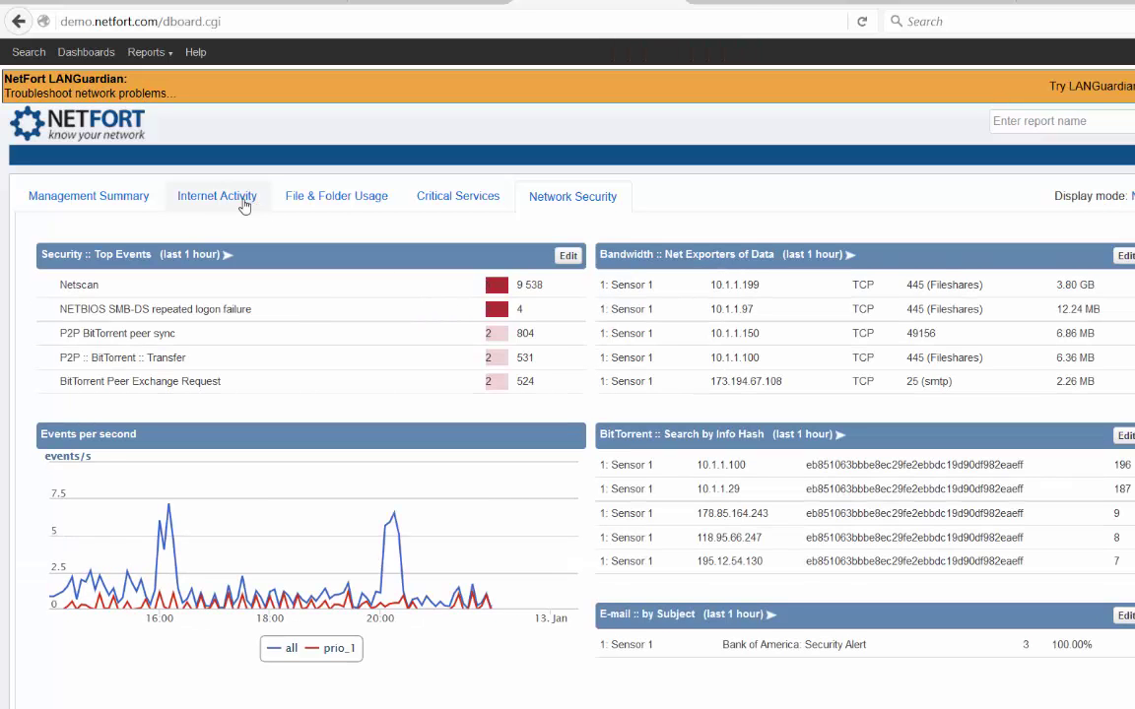
pyautogui.click(244, 202)
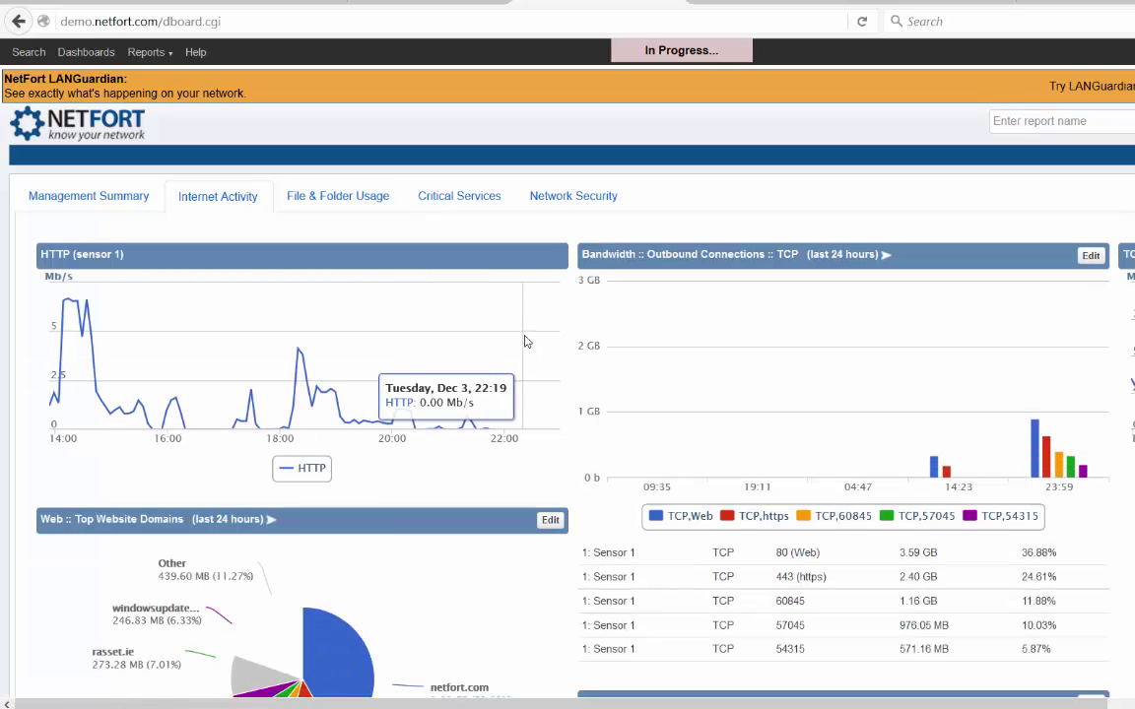
pyautogui.scroll(-3, 567, 350)
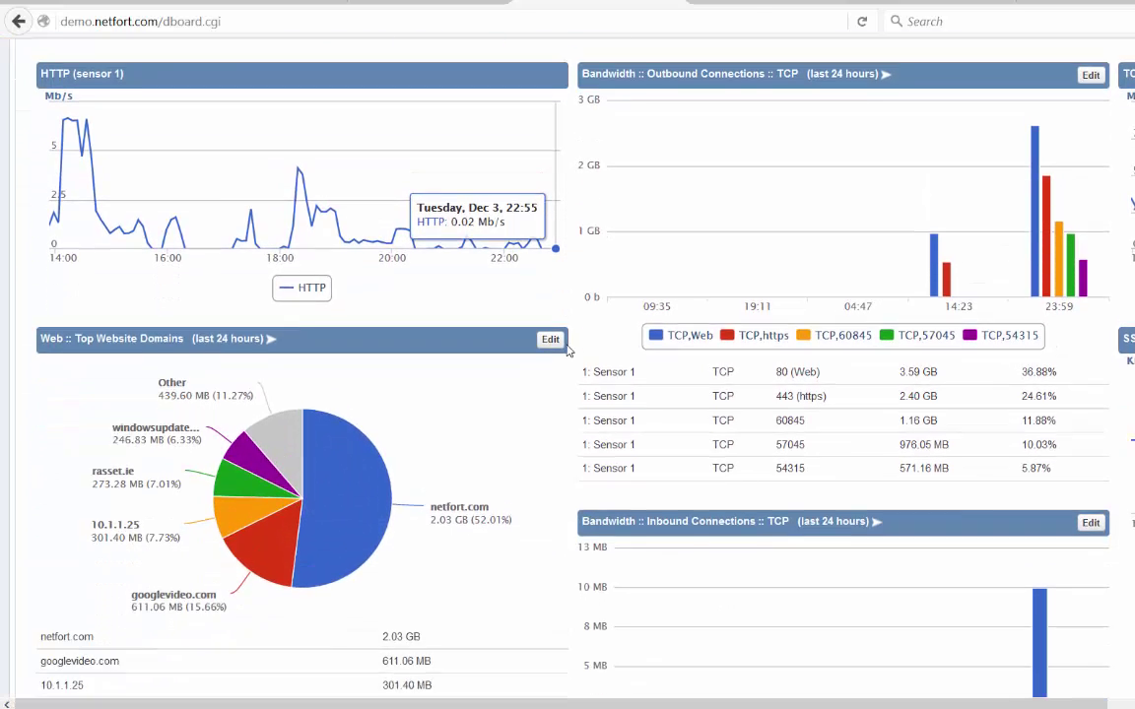
pyautogui.scroll(-2, 566, 350)
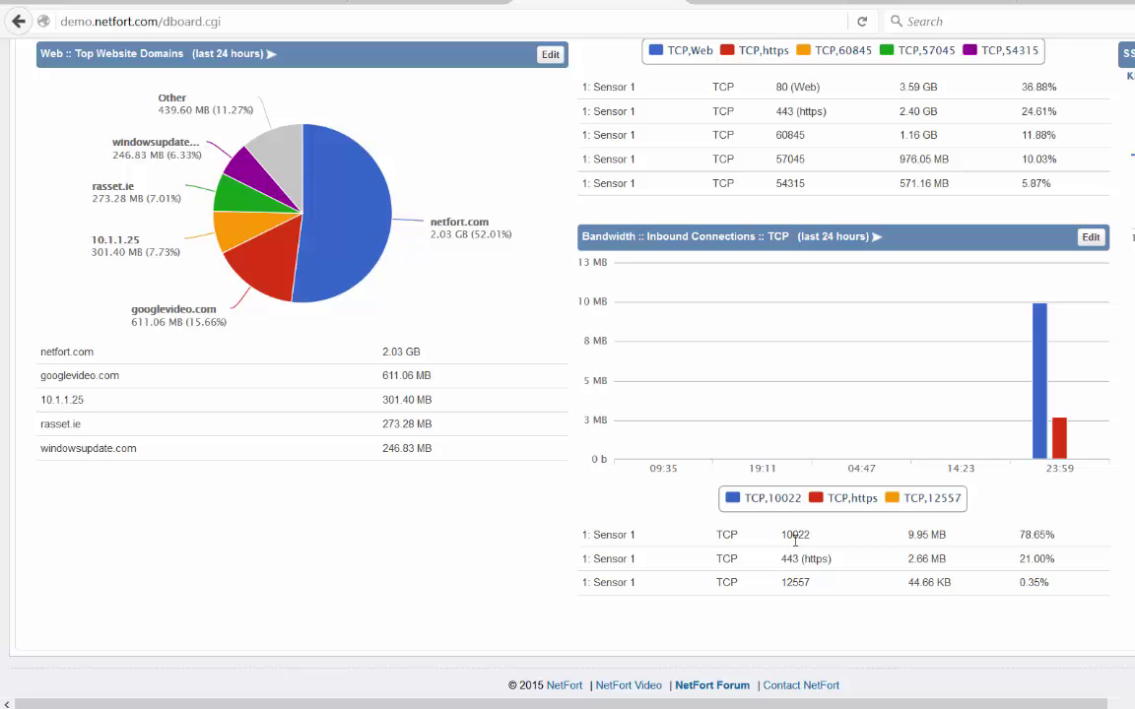
pyautogui.click(931, 537)
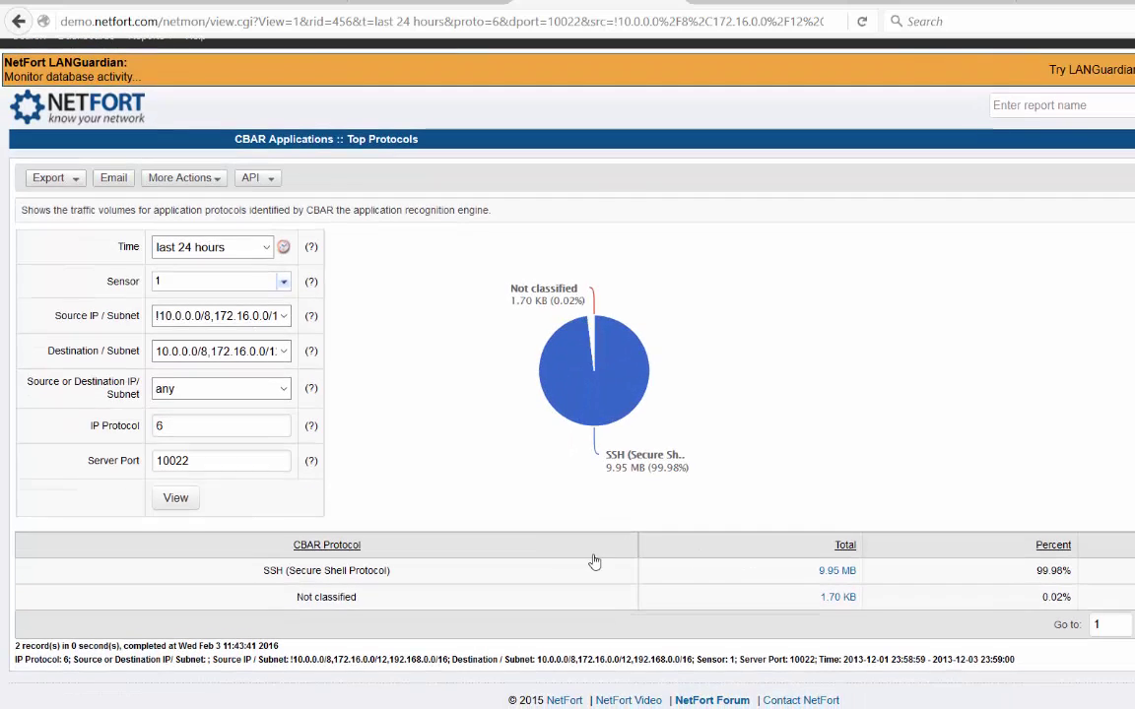
# Step: Mark the SSH row, then break its 9.95 MB down by host and mark 220.56.1.93
pyautogui.moveTo(413, 572); pyautogui.dragTo(227, 571)
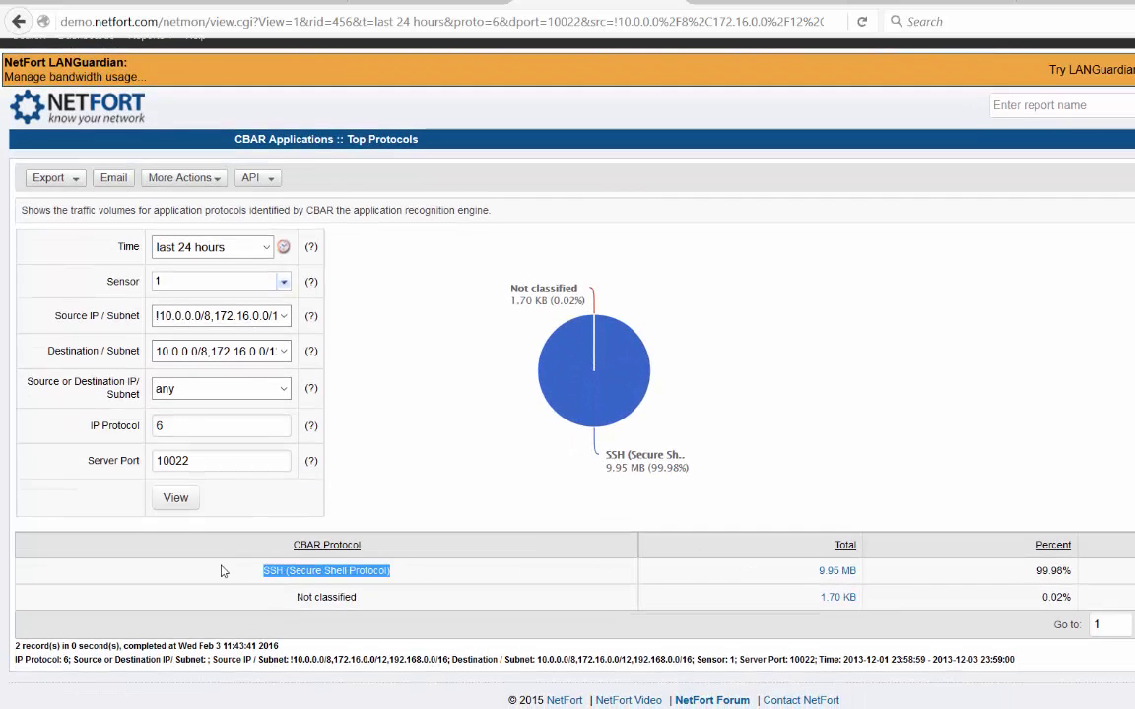
pyautogui.click(829, 578)
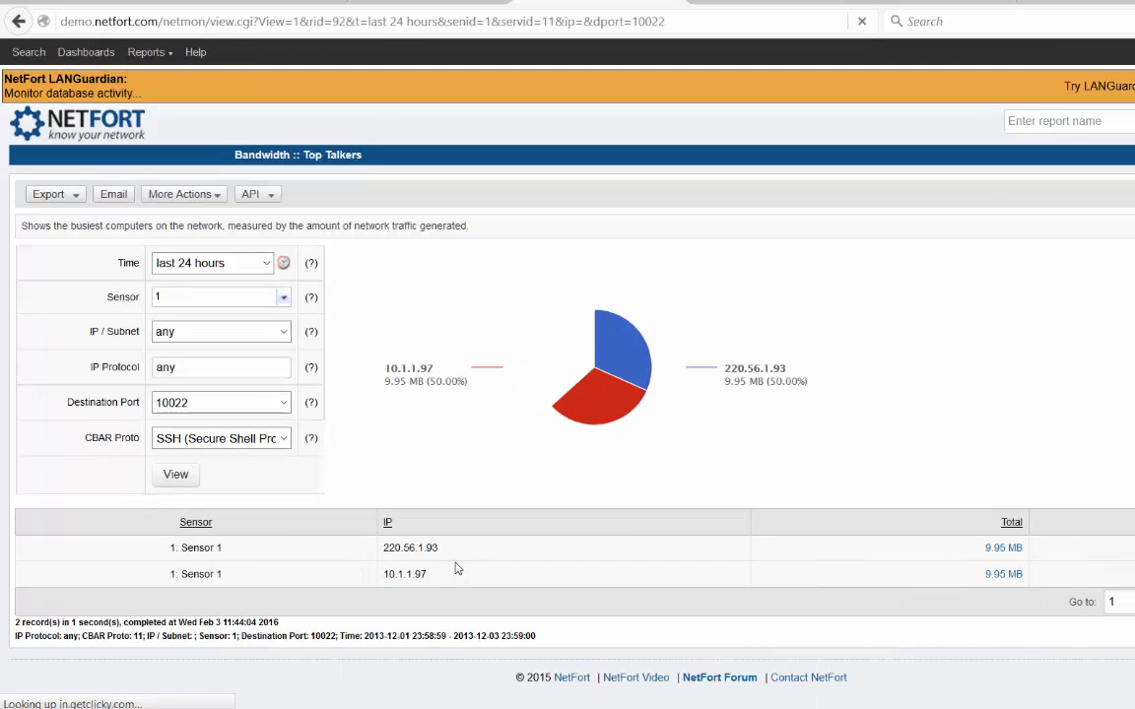
pyautogui.moveTo(439, 548); pyautogui.dragTo(384, 555)
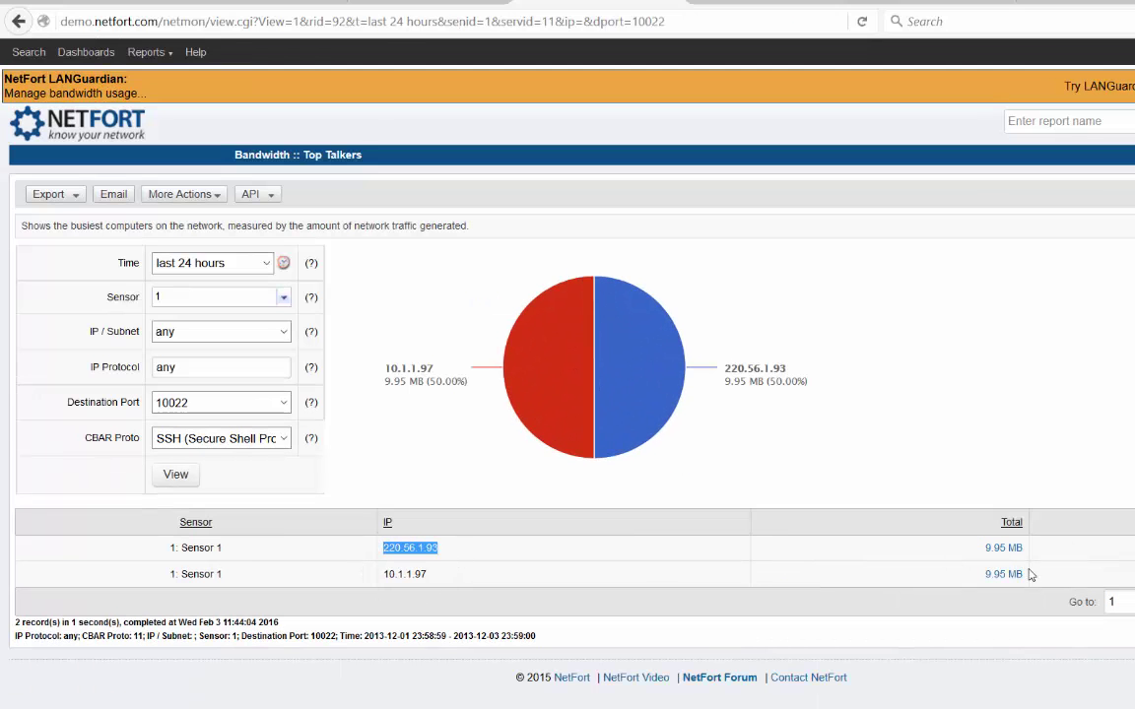
# Step: Show 220.56.1.93's session to 10.1.1.97 on port 10022, then return to the home page
pyautogui.click(1003, 548)
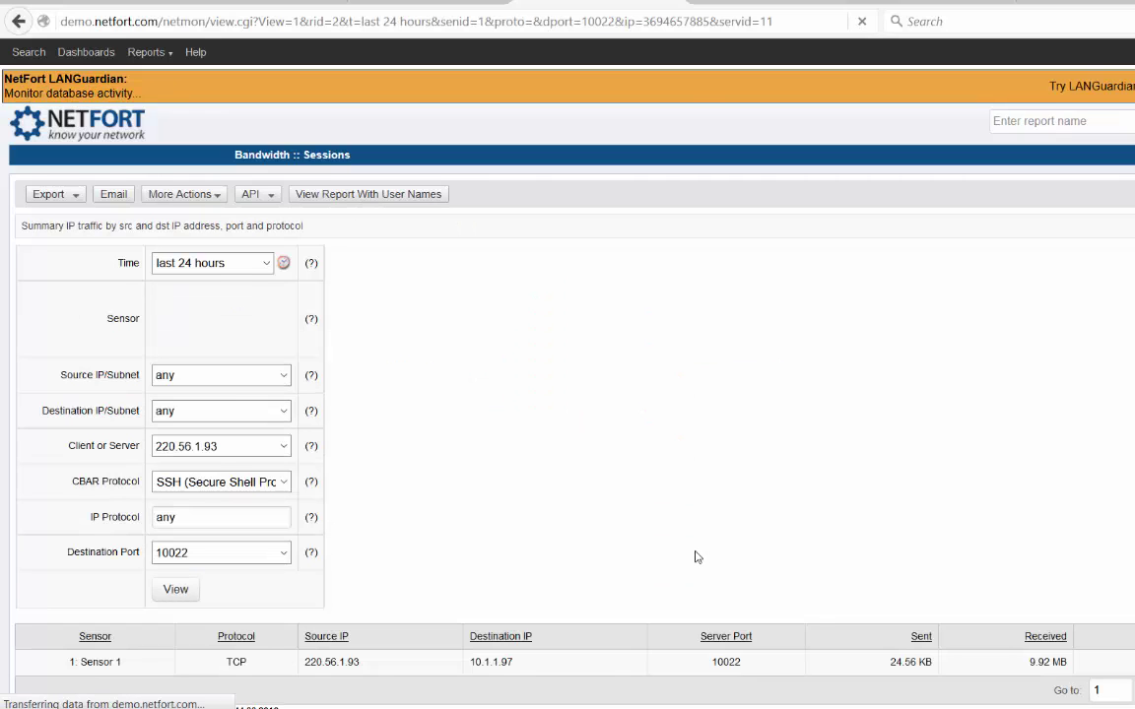
pyautogui.scroll(-1, 693, 554)
pyautogui.moveTo(361, 598); pyautogui.dragTo(299, 606)
pyautogui.moveTo(527, 608); pyautogui.dragTo(463, 610)
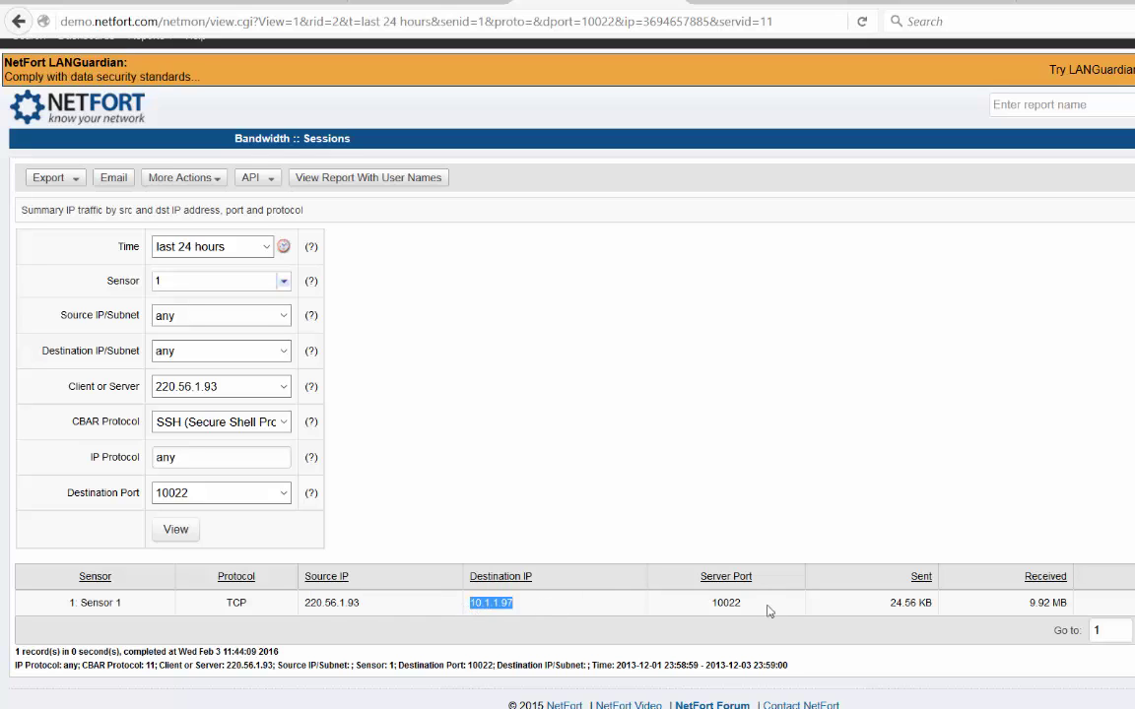
pyautogui.moveTo(779, 613); pyautogui.dragTo(709, 610)
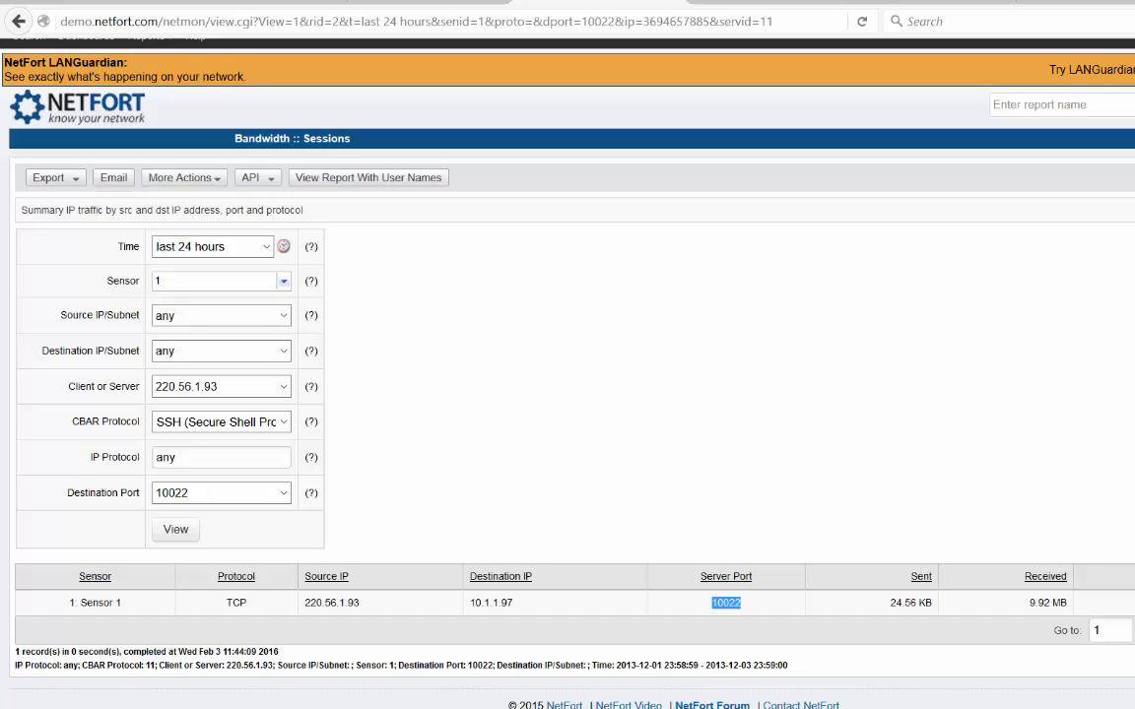
pyautogui.click(98, 124)
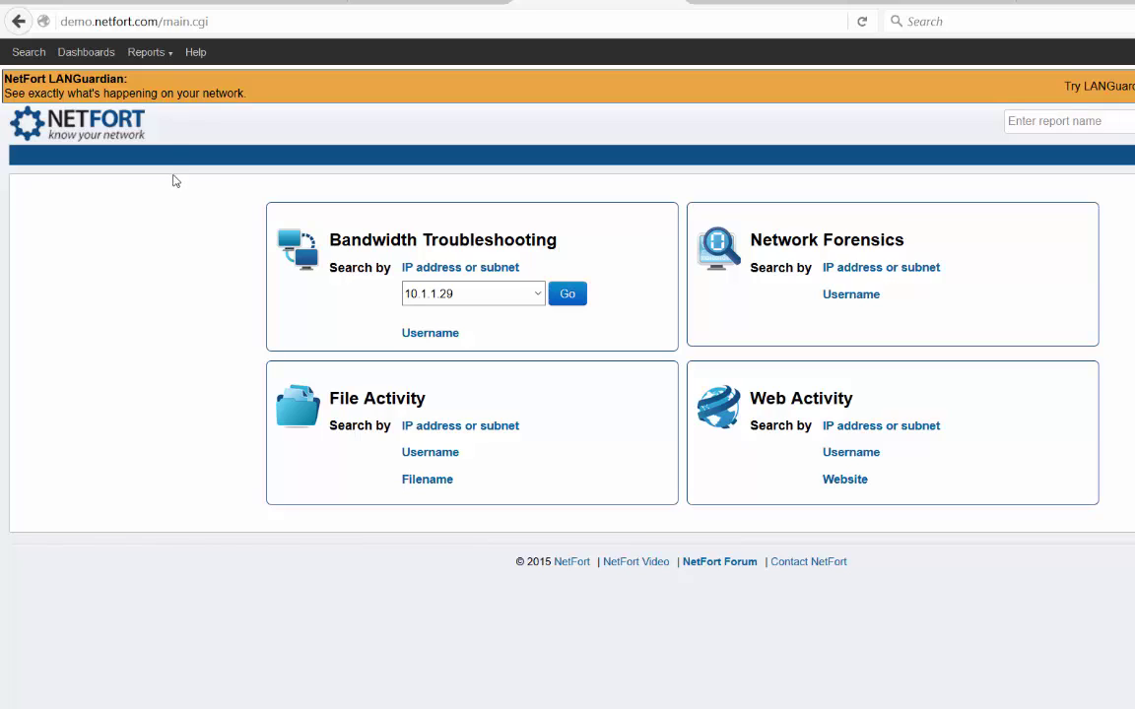
# Step: Return to the Network Security dashboard from the Dashboards menu
pyautogui.click(103, 57)
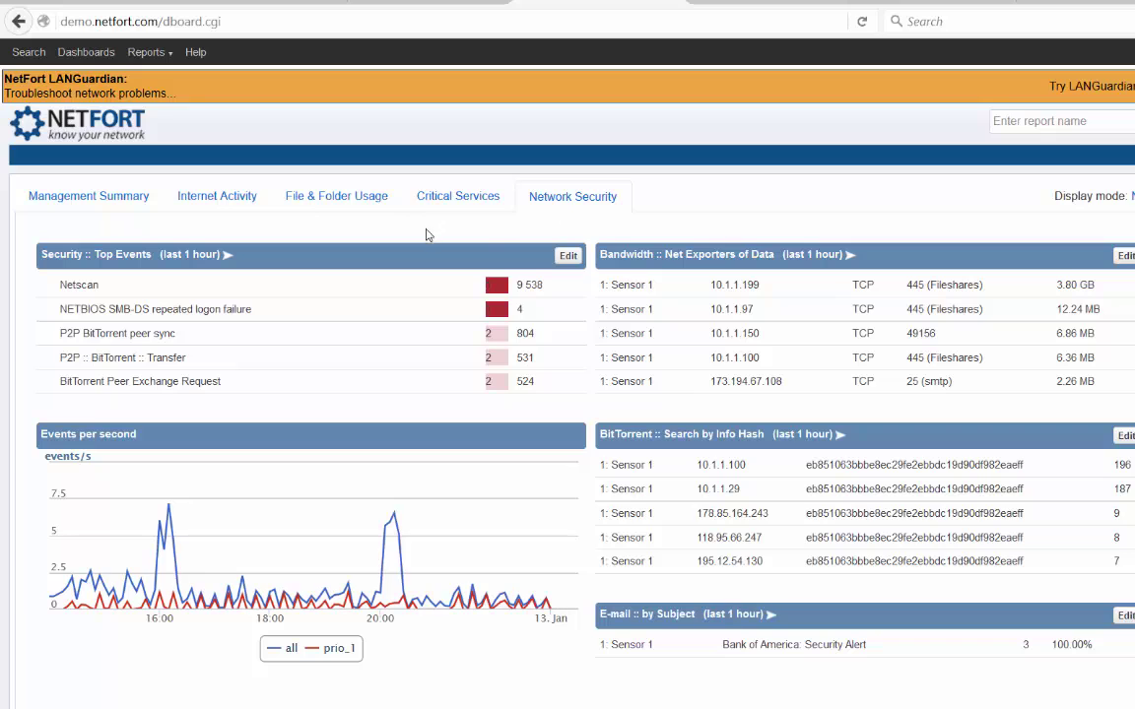
# Step: Run the Top Events report, list the NETBIOS SMB-DS logon failure events, and expand the first one
pyautogui.click(227, 256)
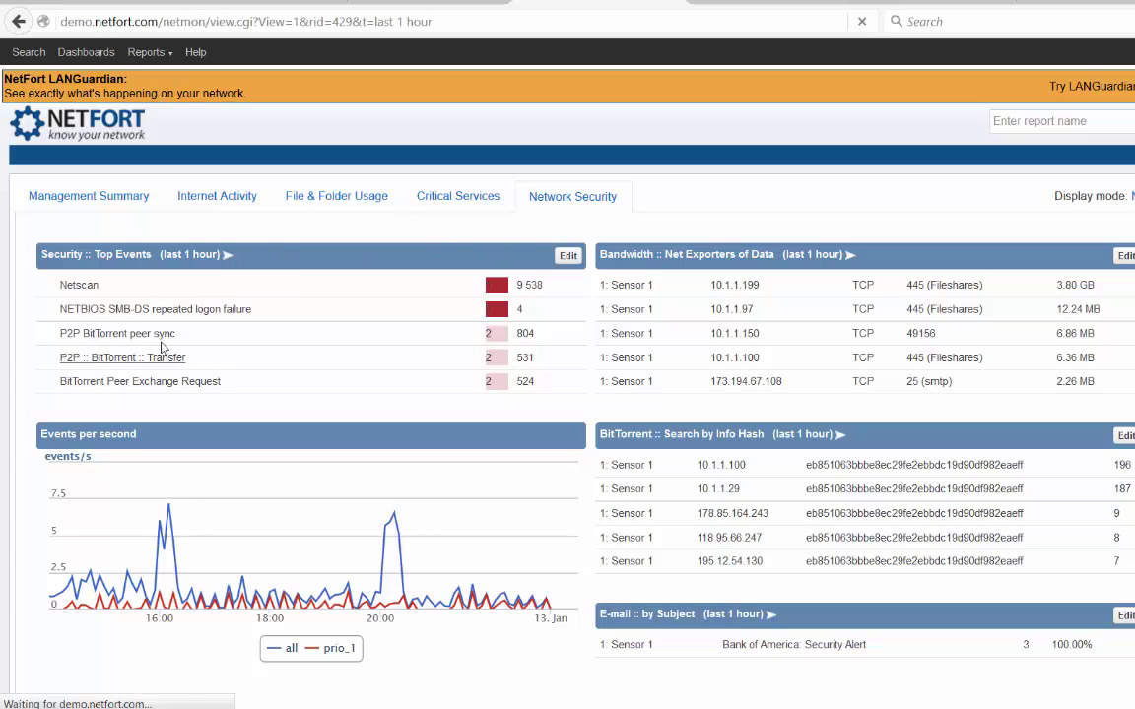
pyautogui.scroll(-1, 200, 369)
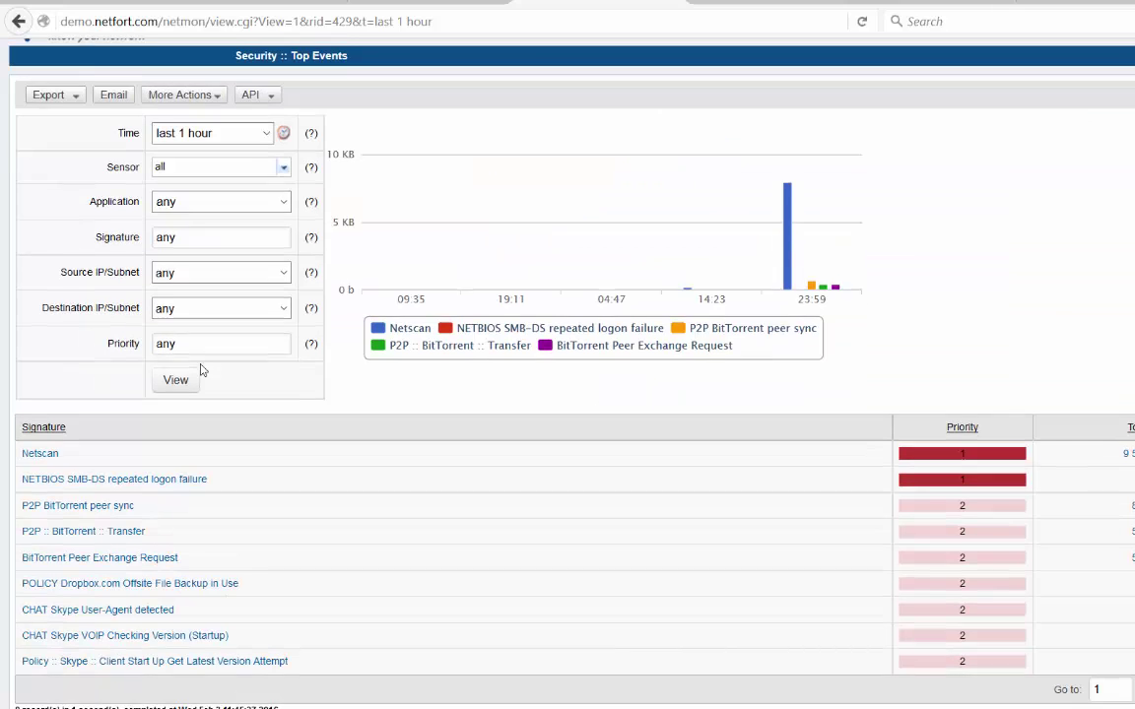
pyautogui.scroll(-1, 200, 369)
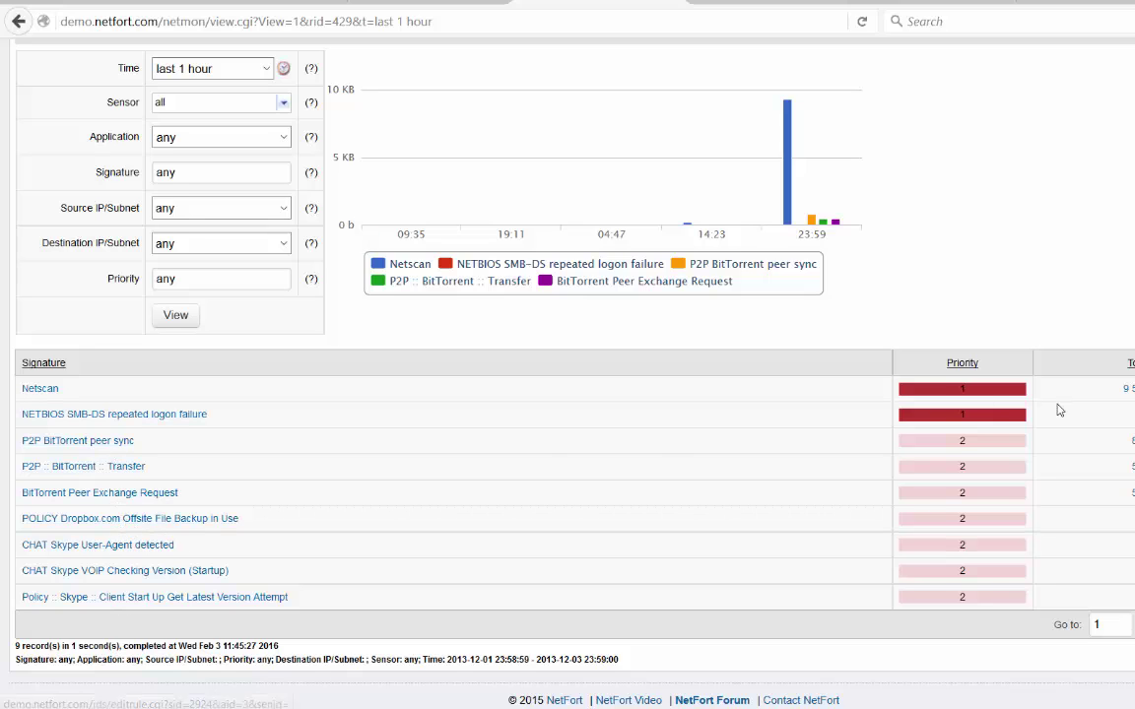
pyautogui.click(1123, 411)
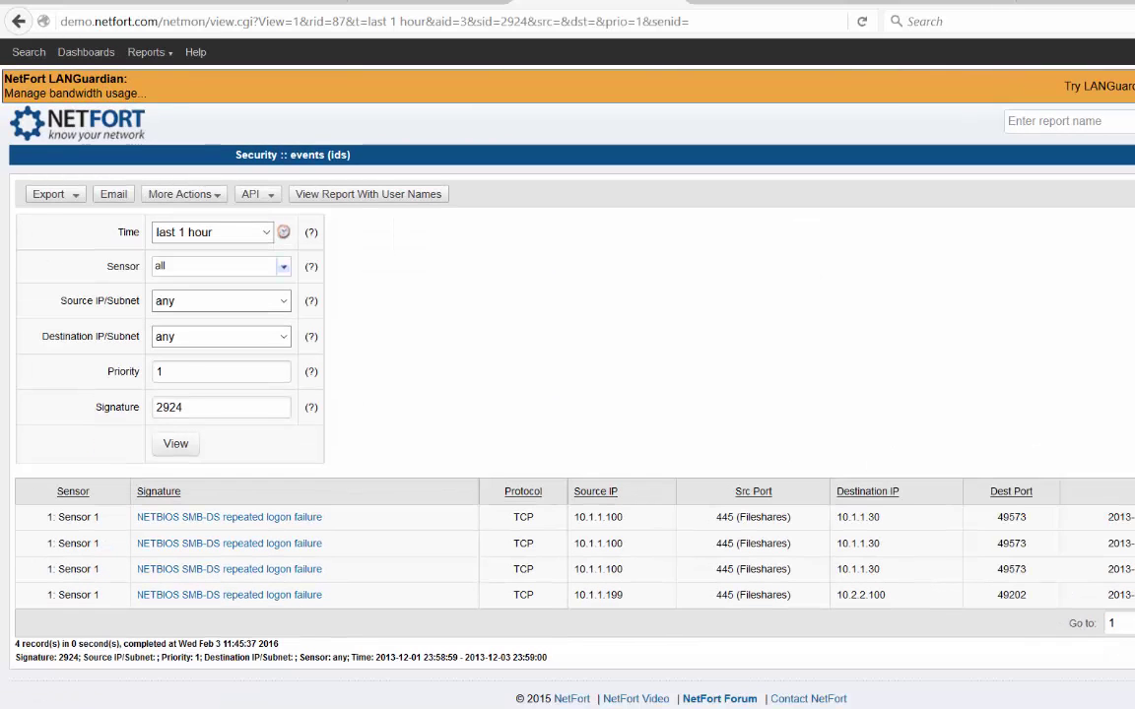
pyautogui.click(689, 516)
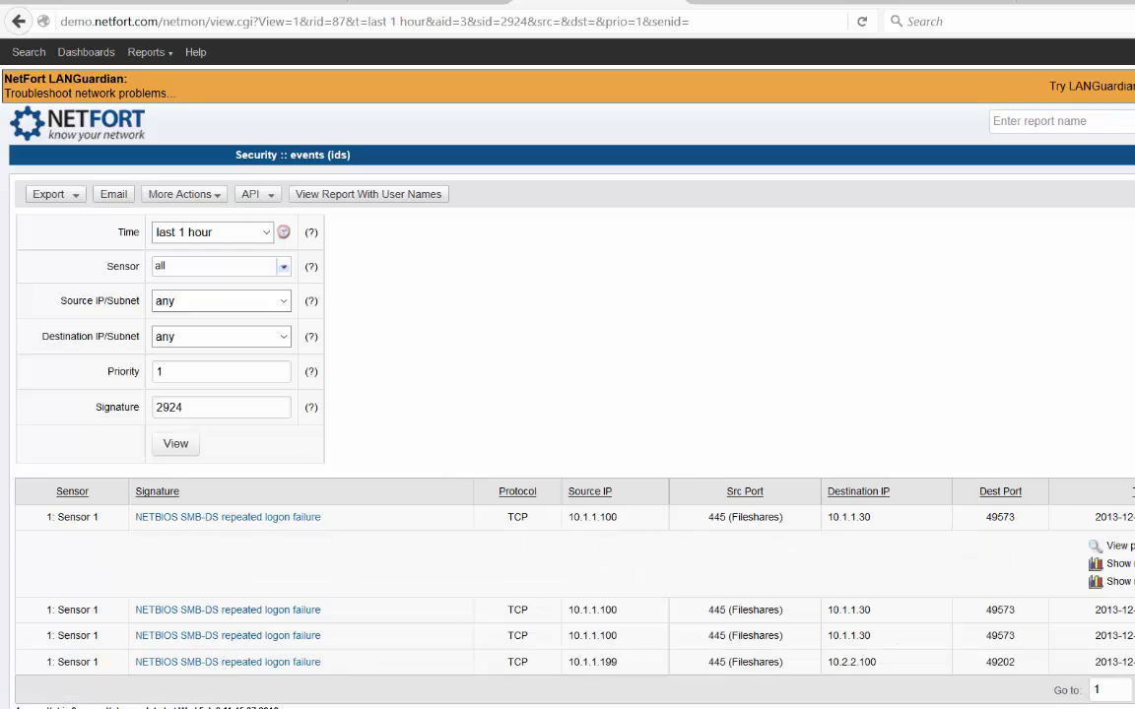
pyautogui.moveTo(1107, 546); pyautogui.dragTo(1133, 546)
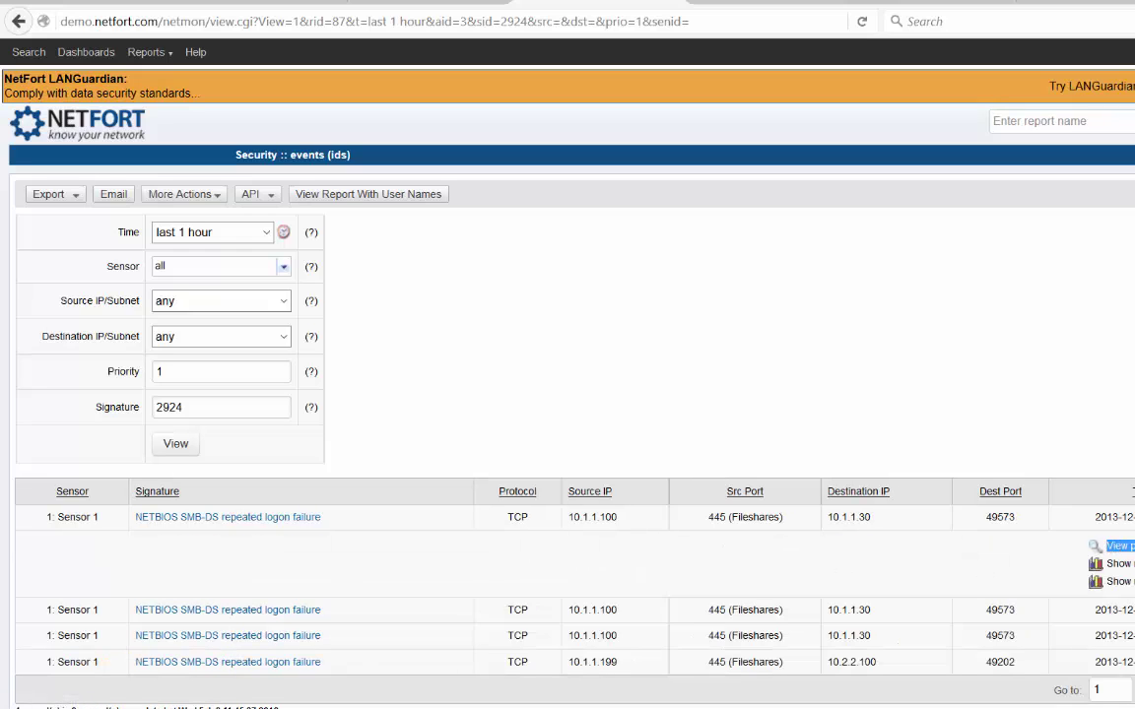
# Step: View the first event's raw packet, highlighting its hex dump and the SMB-DS Snort rule text
pyautogui.click(1120, 546)
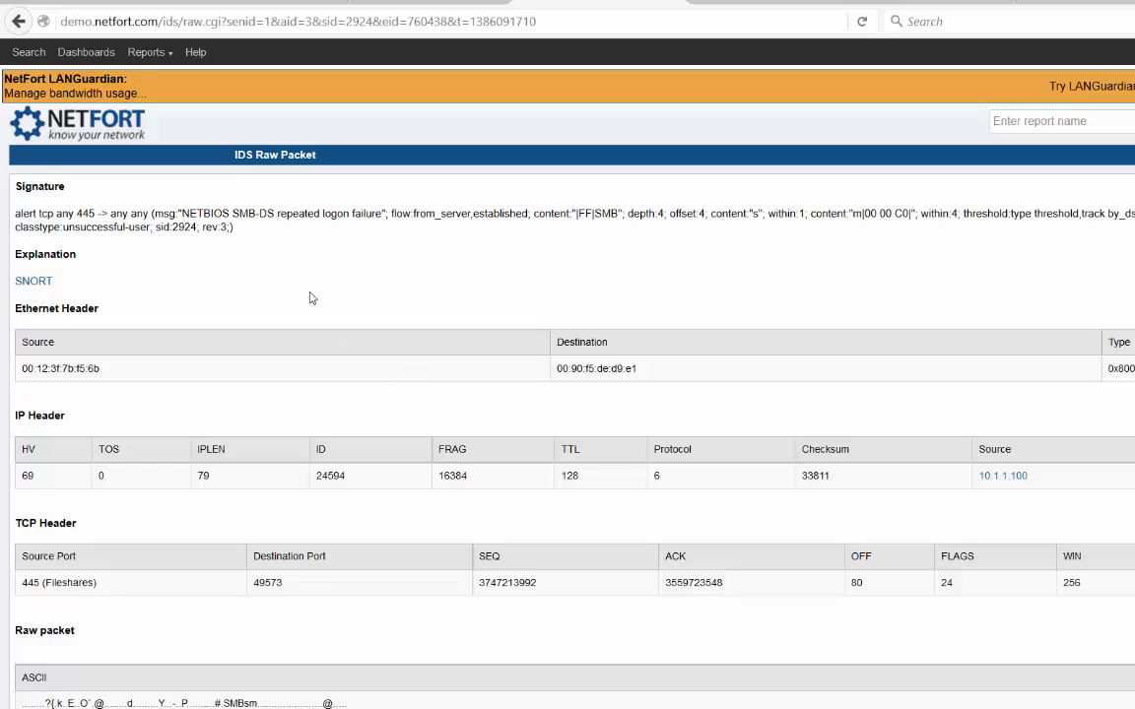
pyautogui.scroll(-2, 52, 276)
pyautogui.scroll(-2, 57, 414)
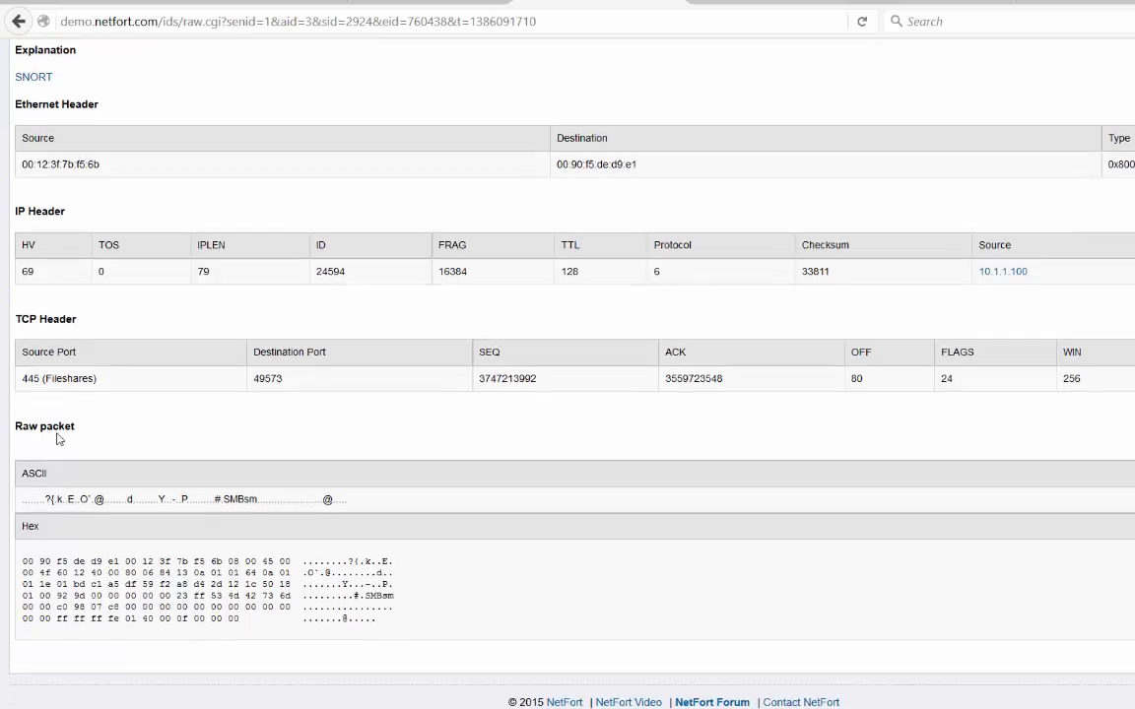
pyautogui.moveTo(377, 618); pyautogui.dragTo(33, 552)
pyautogui.scroll(4, 193, 443)
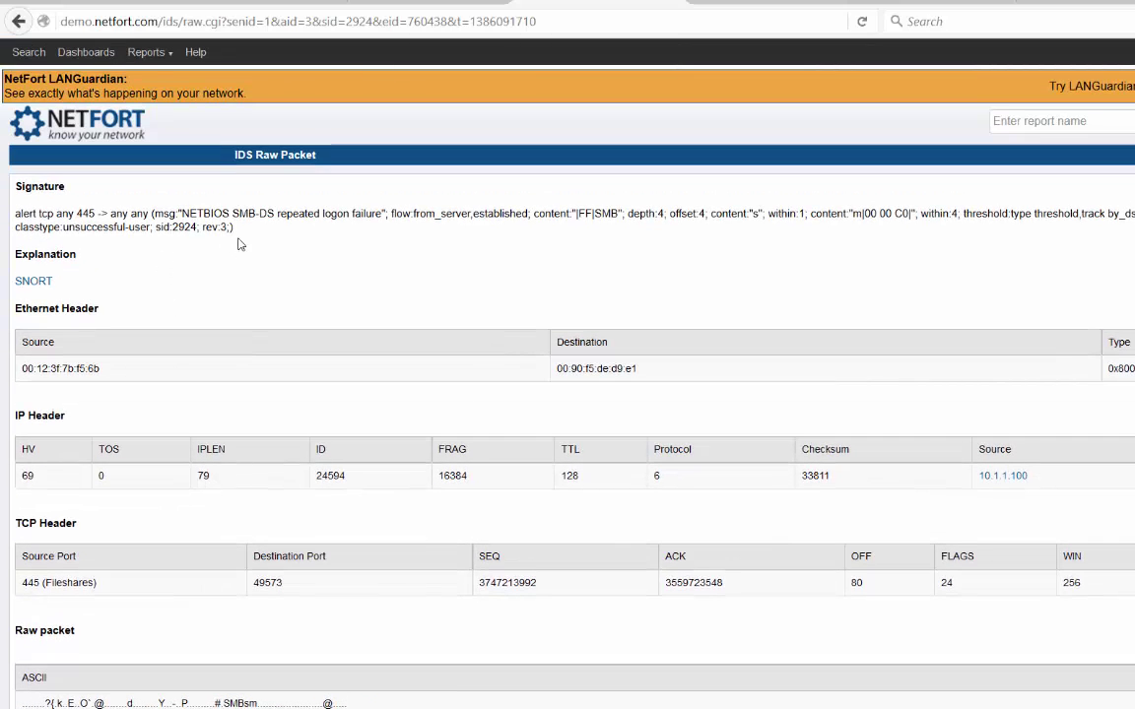
pyautogui.moveTo(234, 228); pyautogui.dragTo(4, 197)
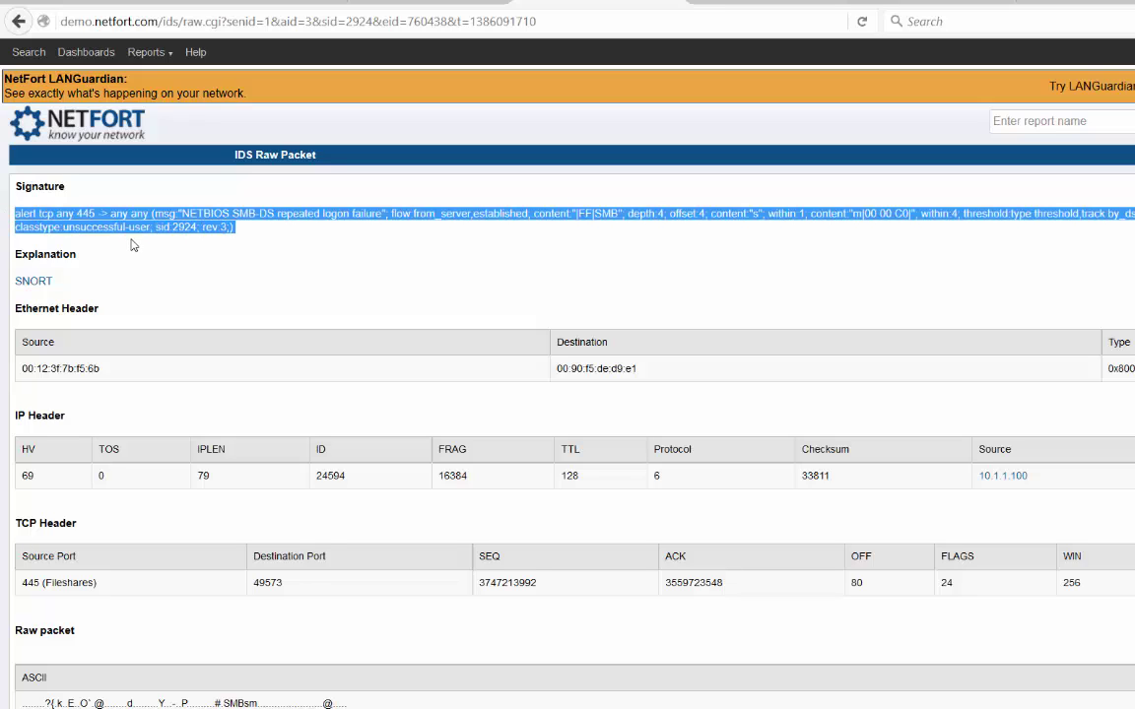
pyautogui.click(224, 193)
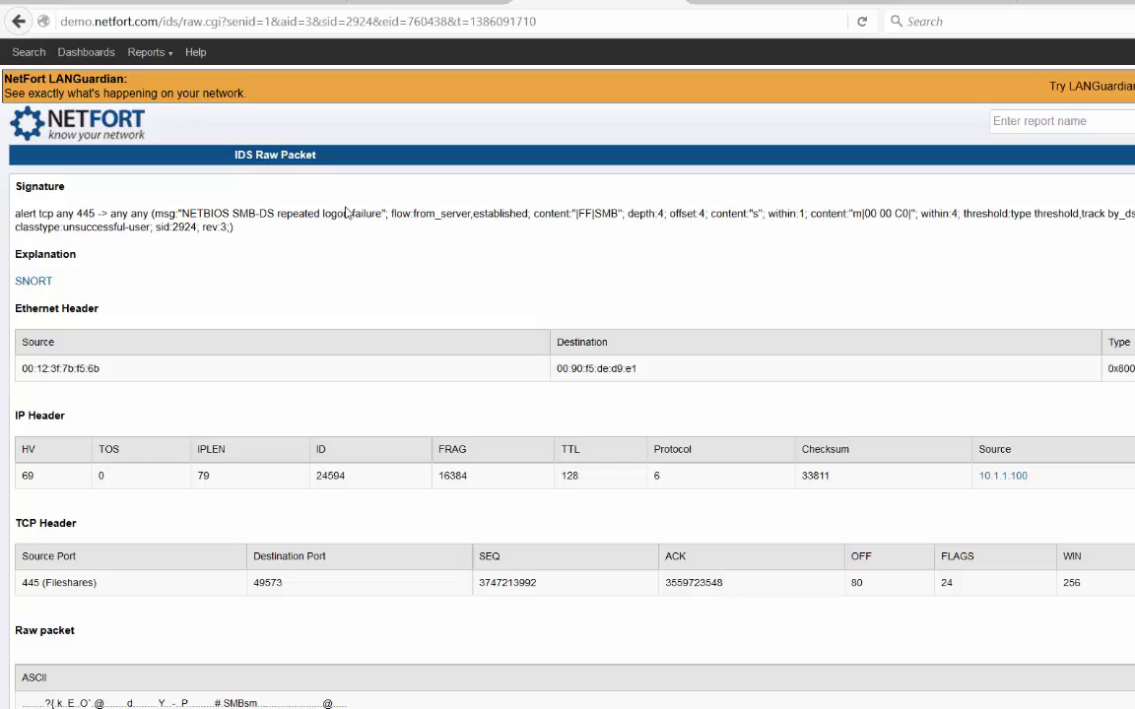
pyautogui.moveTo(232, 213); pyautogui.dragTo(576, 232)
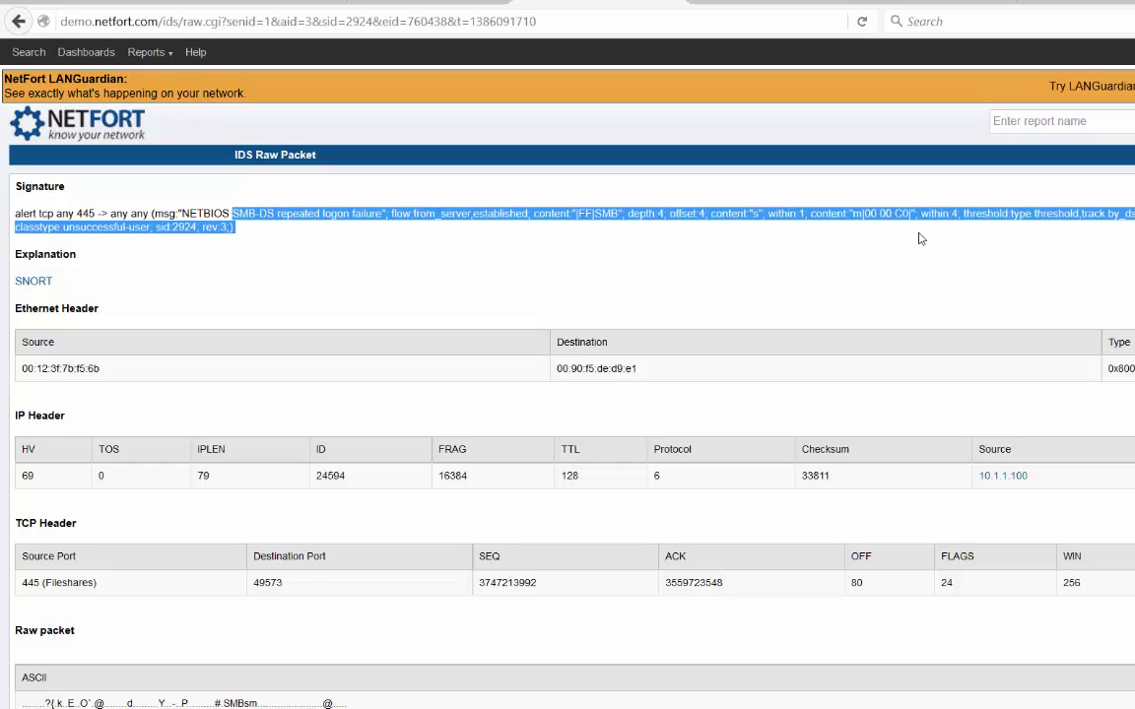
pyautogui.scroll(-3, 880, 246)
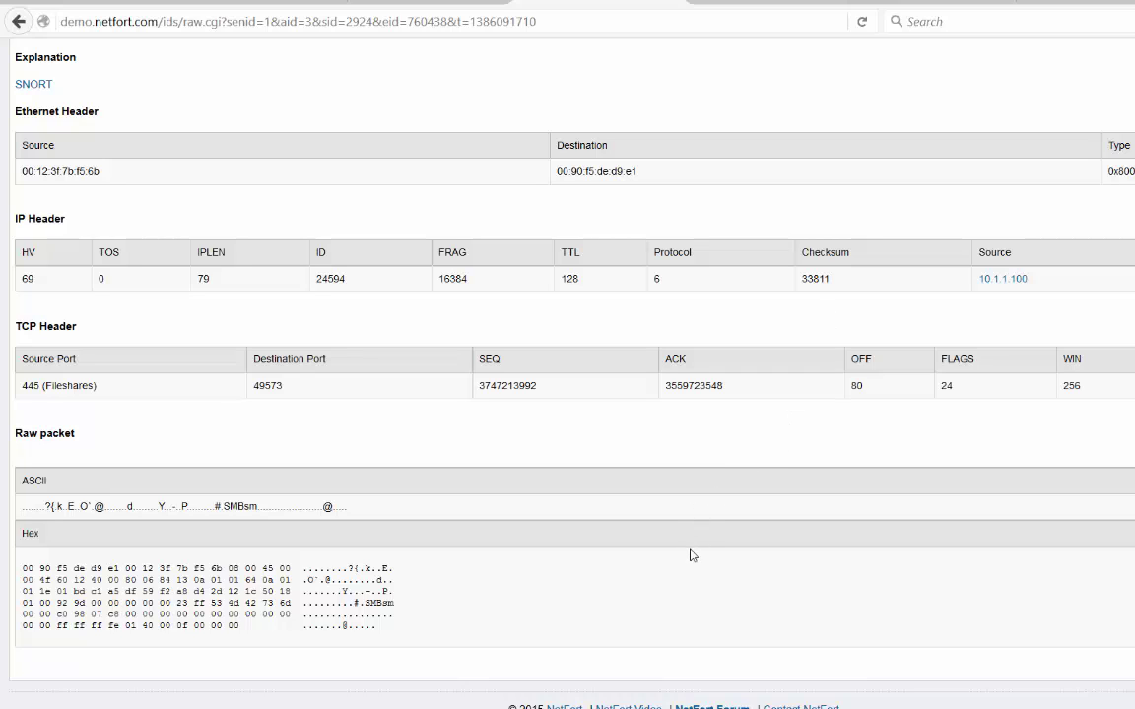
pyautogui.scroll(1, 684, 544)
pyautogui.scroll(2, 684, 541)
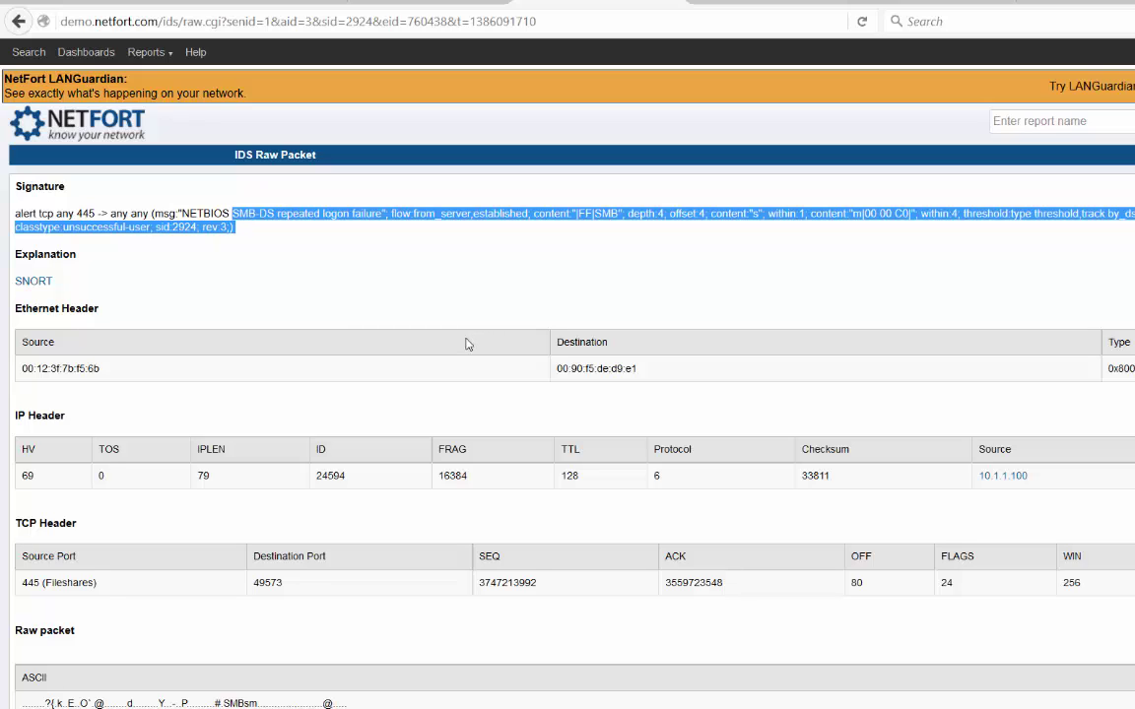
pyautogui.click(158, 229)
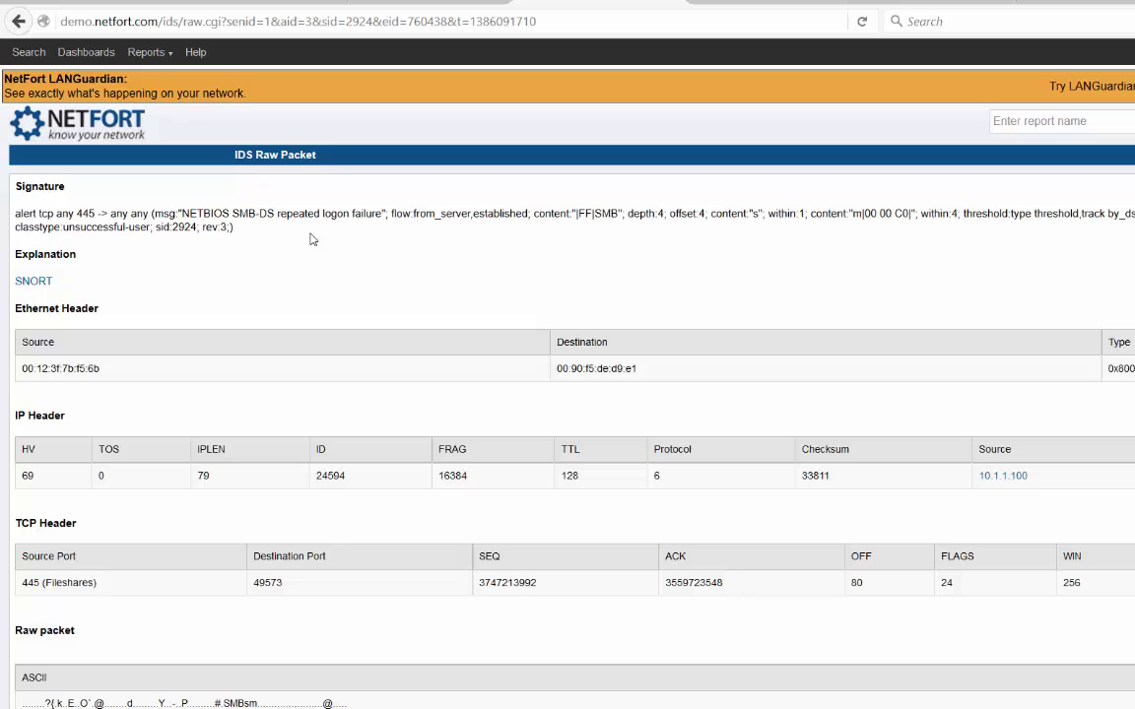
# Step: From the home page, start a Bandwidth Troubleshooting search by IP address or subnet
pyautogui.click(115, 144)
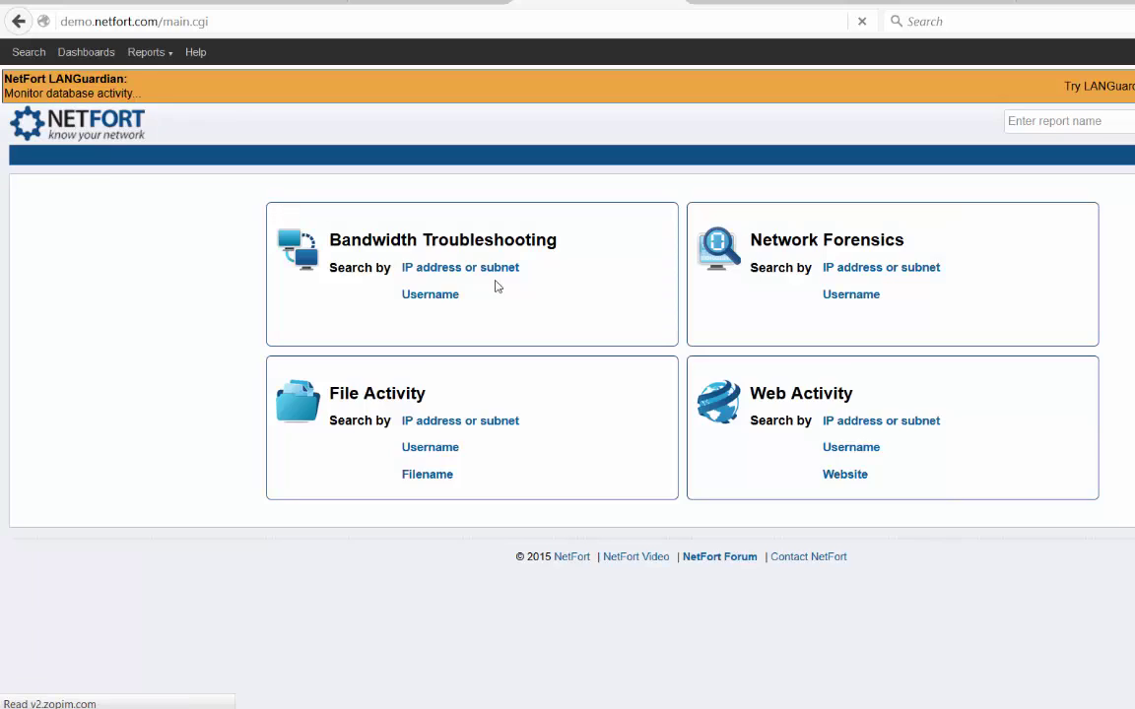
pyautogui.click(458, 267)
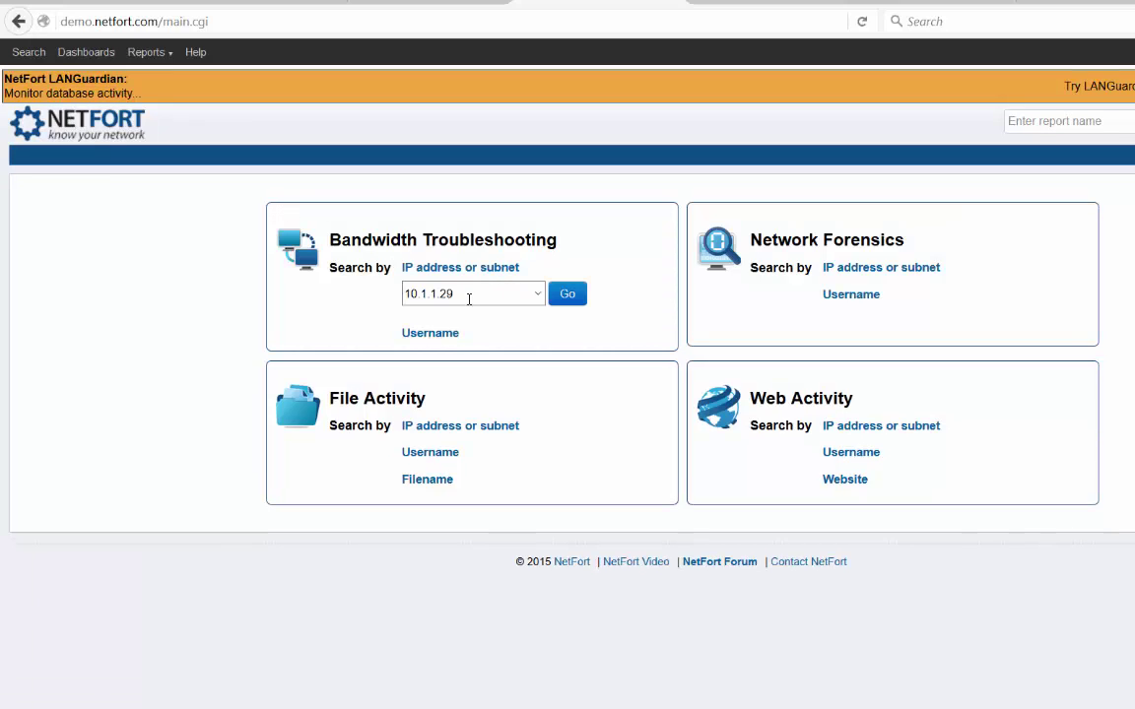